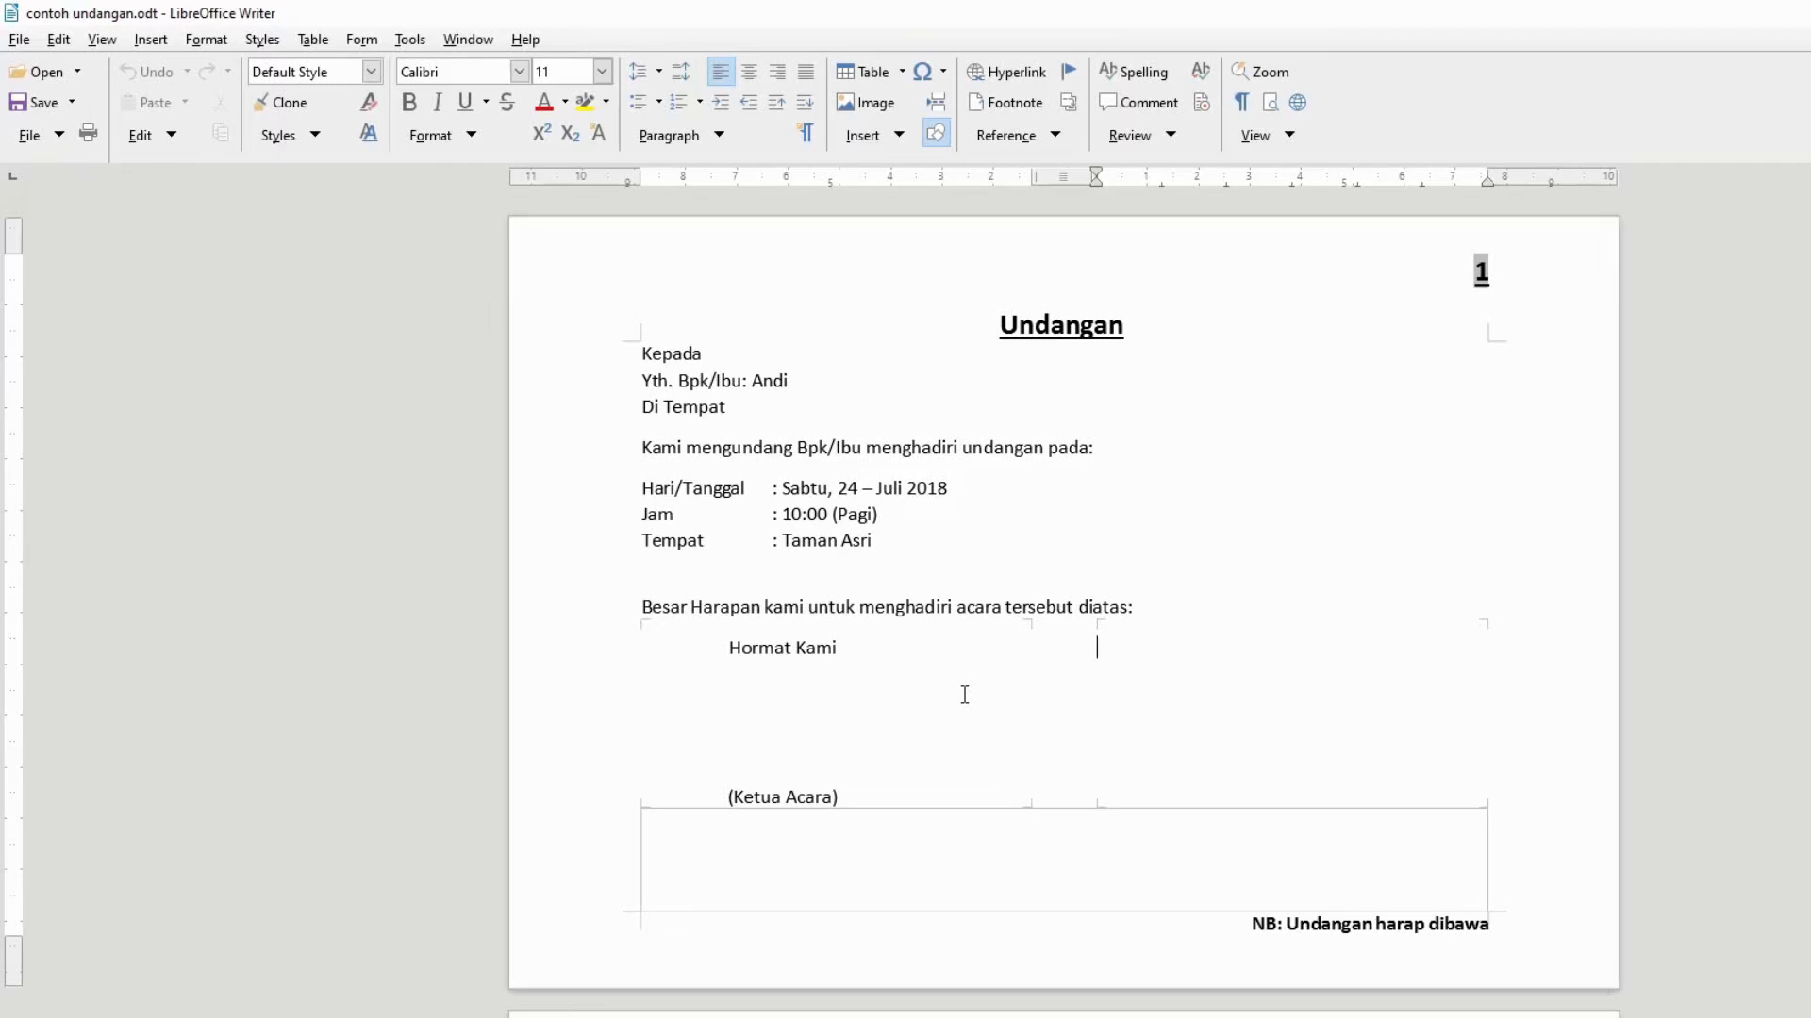
# Review the finished sample invitations across the pages of contoh undangan.odt.
pyautogui.scroll(-6, 965, 695)
pyautogui.scroll(6, 965, 695)
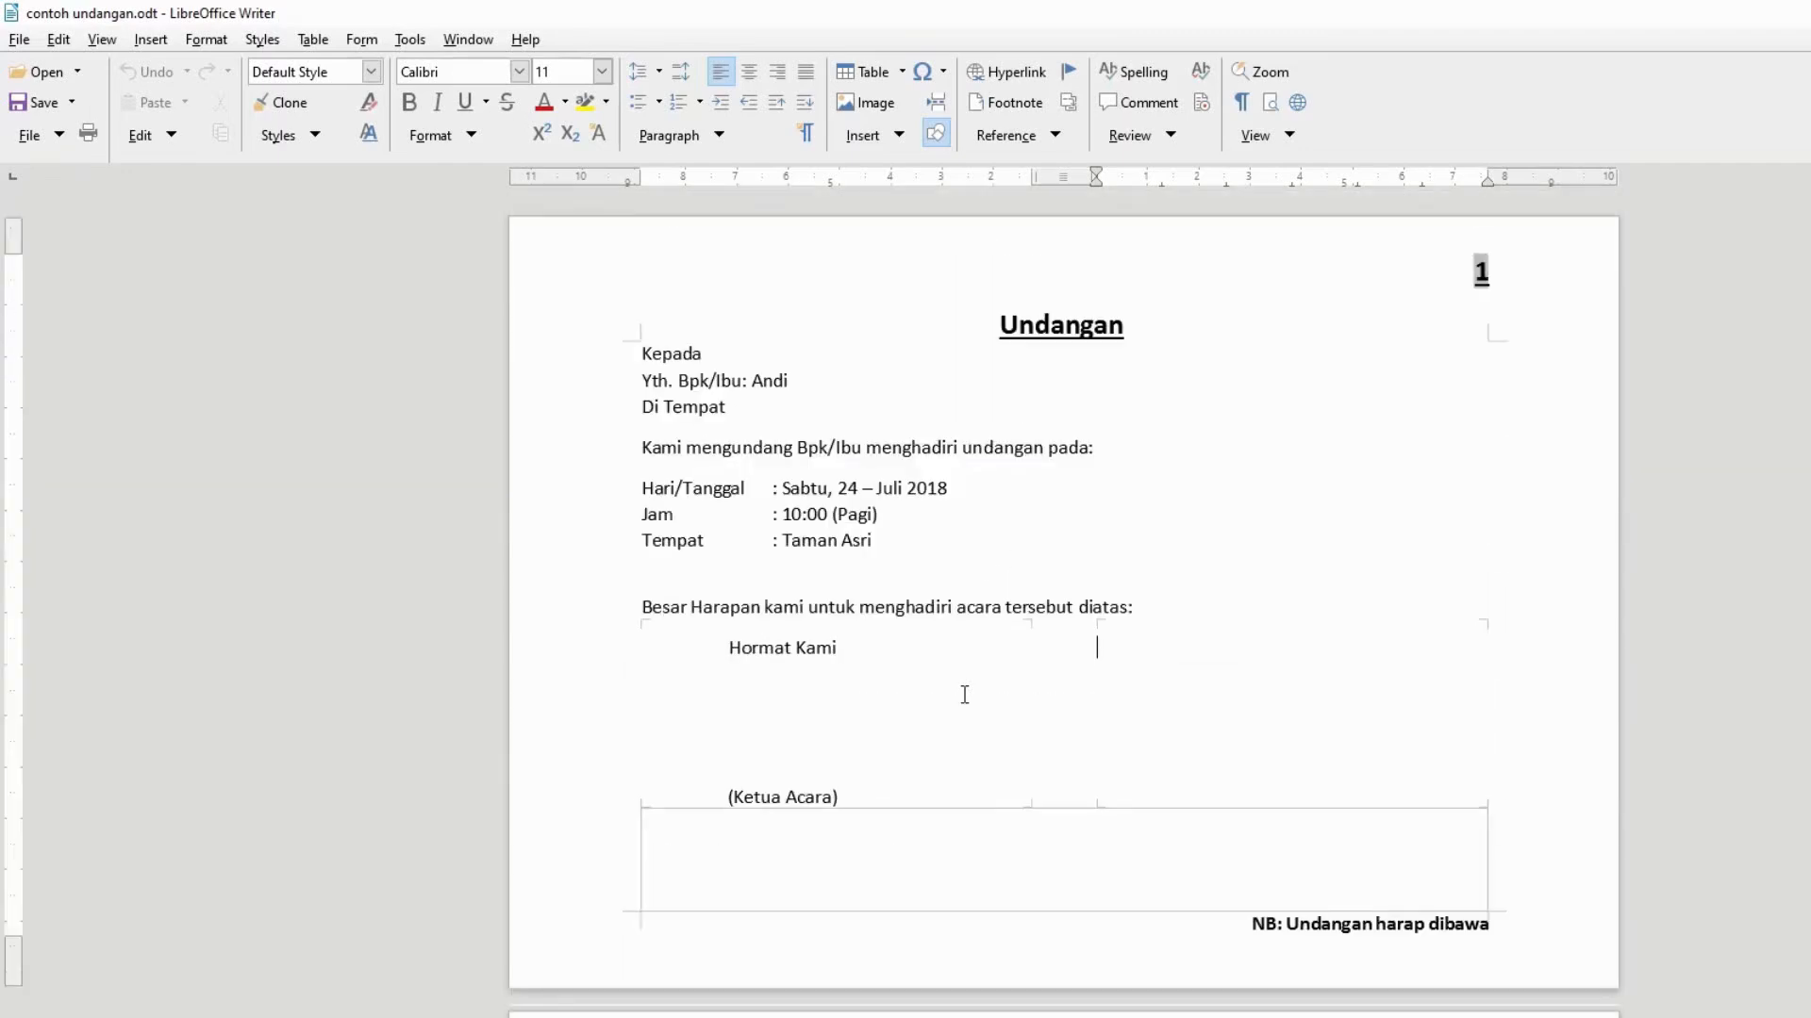
pyautogui.scroll(-7, 809, 388)
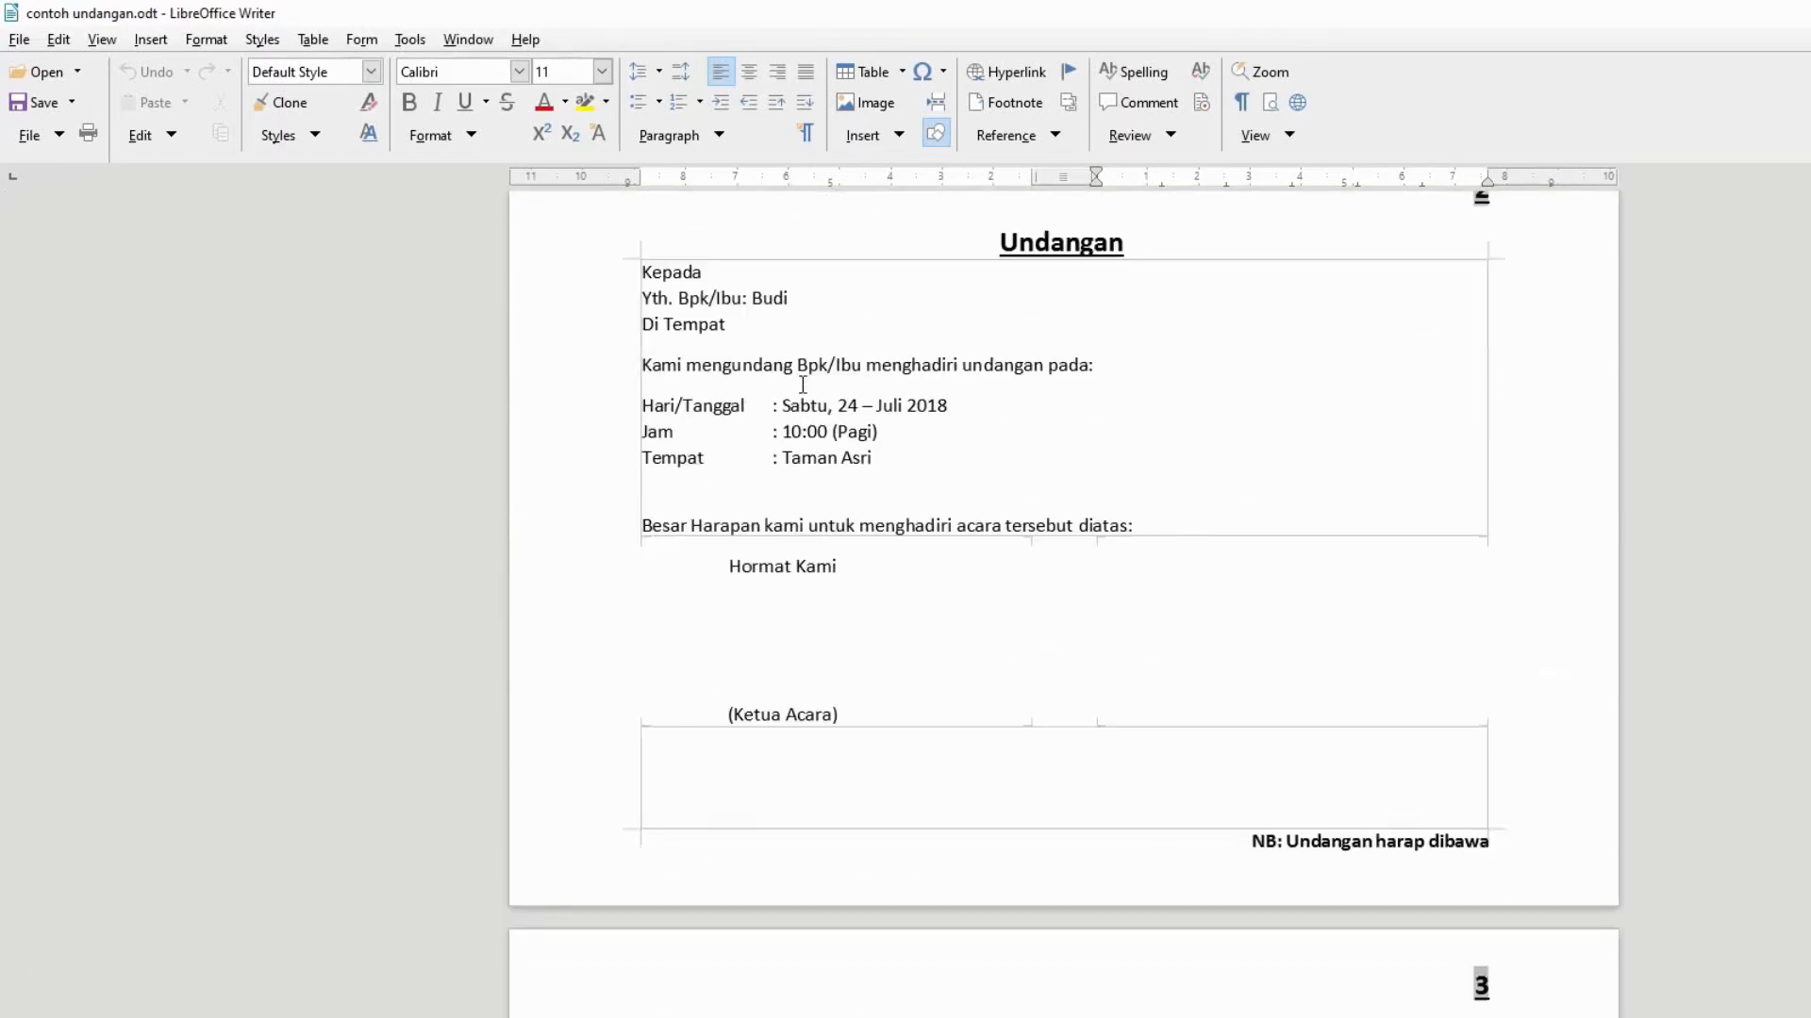
pyautogui.scroll(-6, 803, 384)
pyautogui.scroll(9, 825, 417)
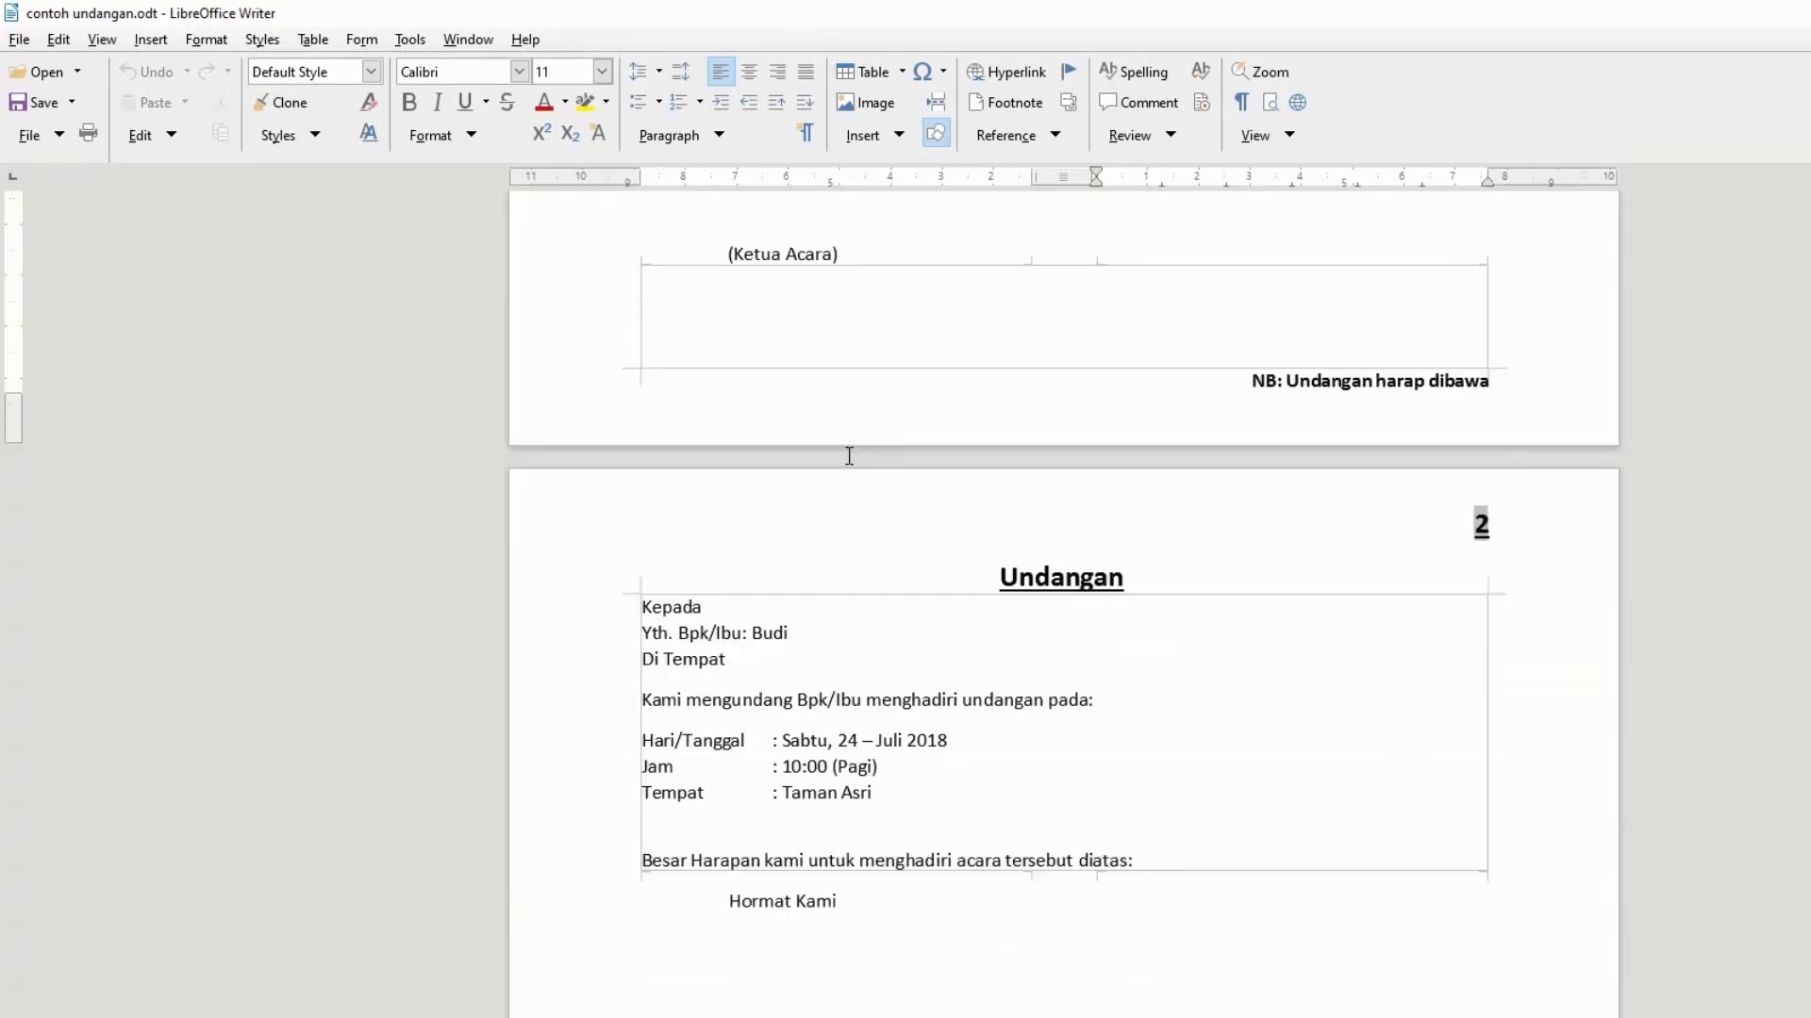
pyautogui.scroll(5, 848, 456)
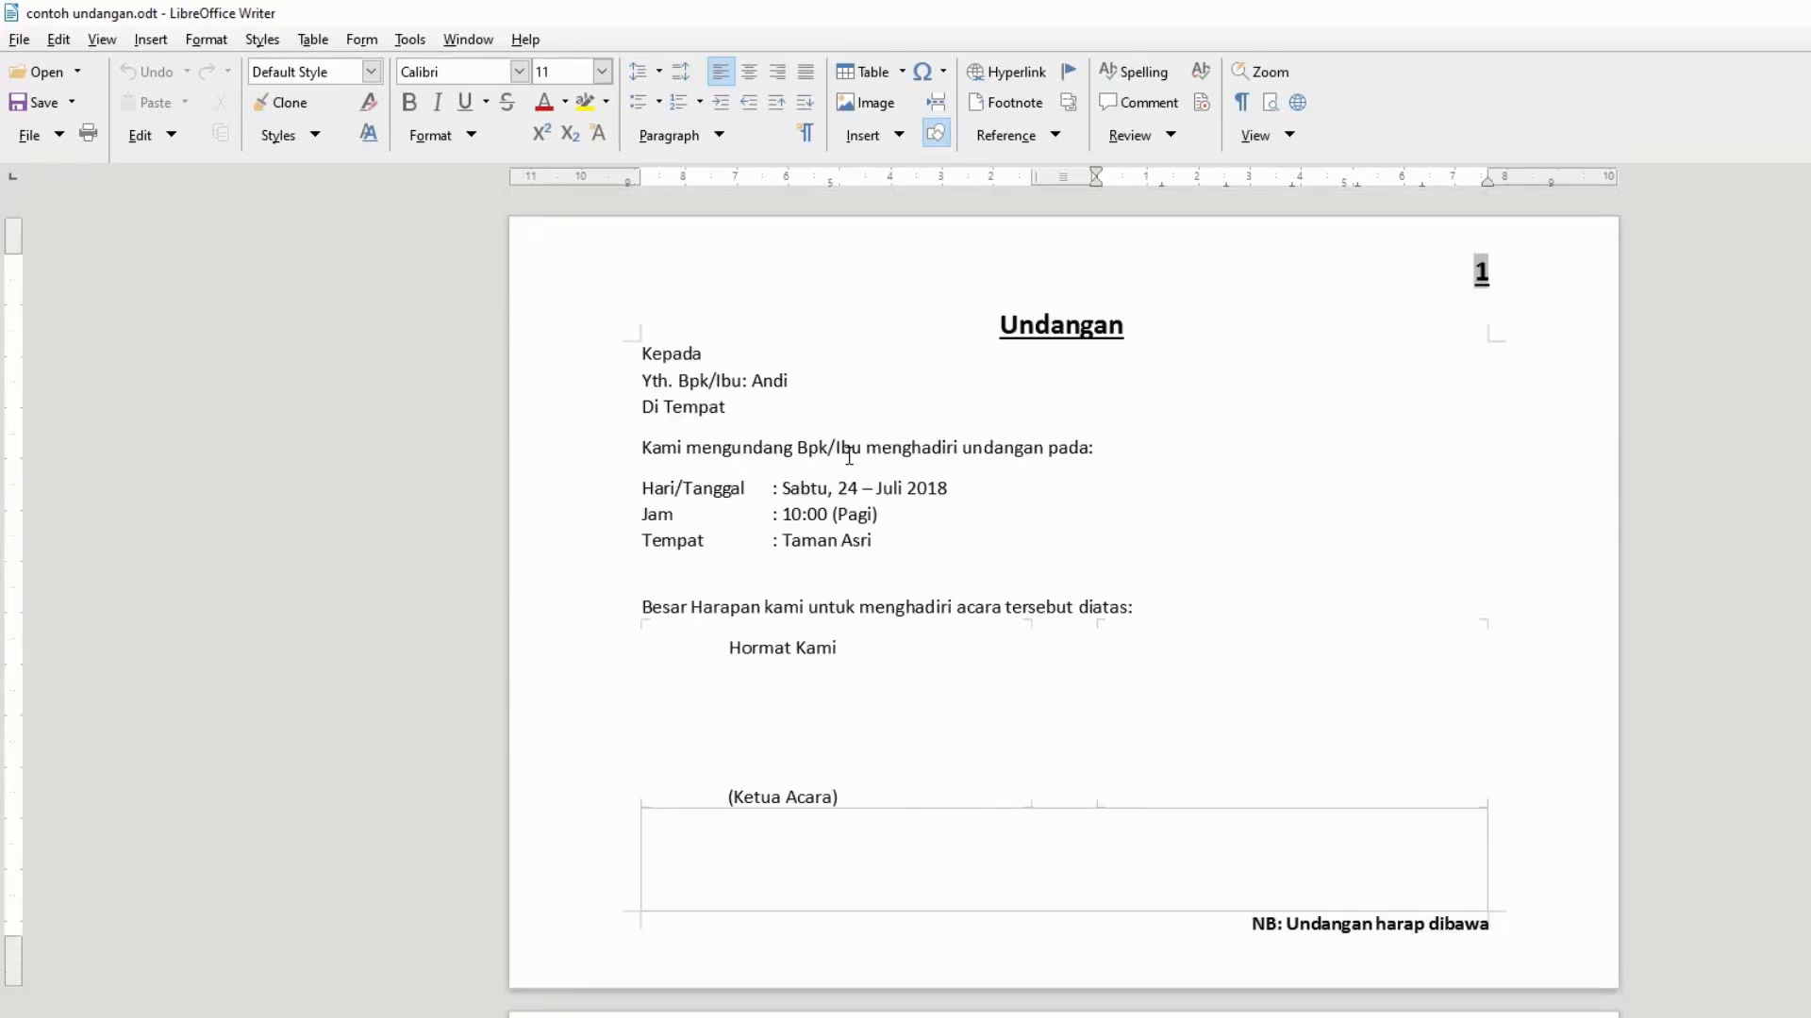
pyautogui.scroll(-5, 745, 544)
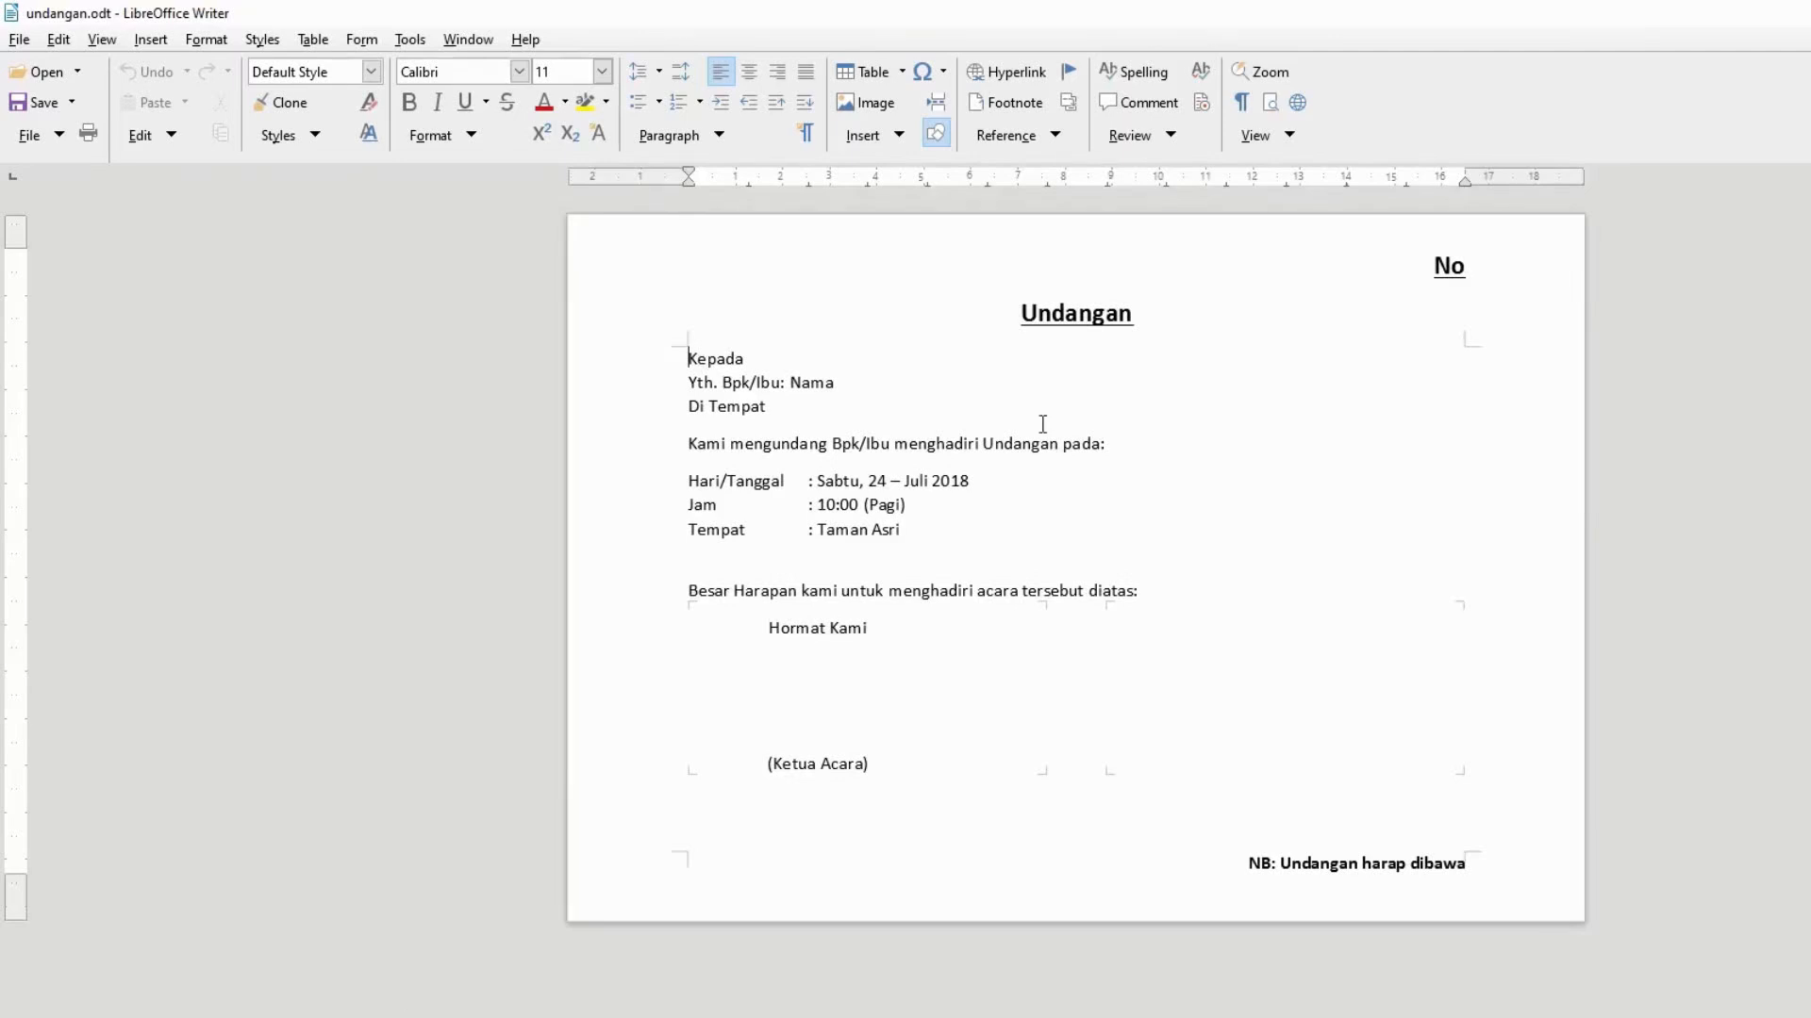
# Check the Nama placeholder and the page format settings of the invitation undangan.odt.
pyautogui.scroll(2, 1043, 423)
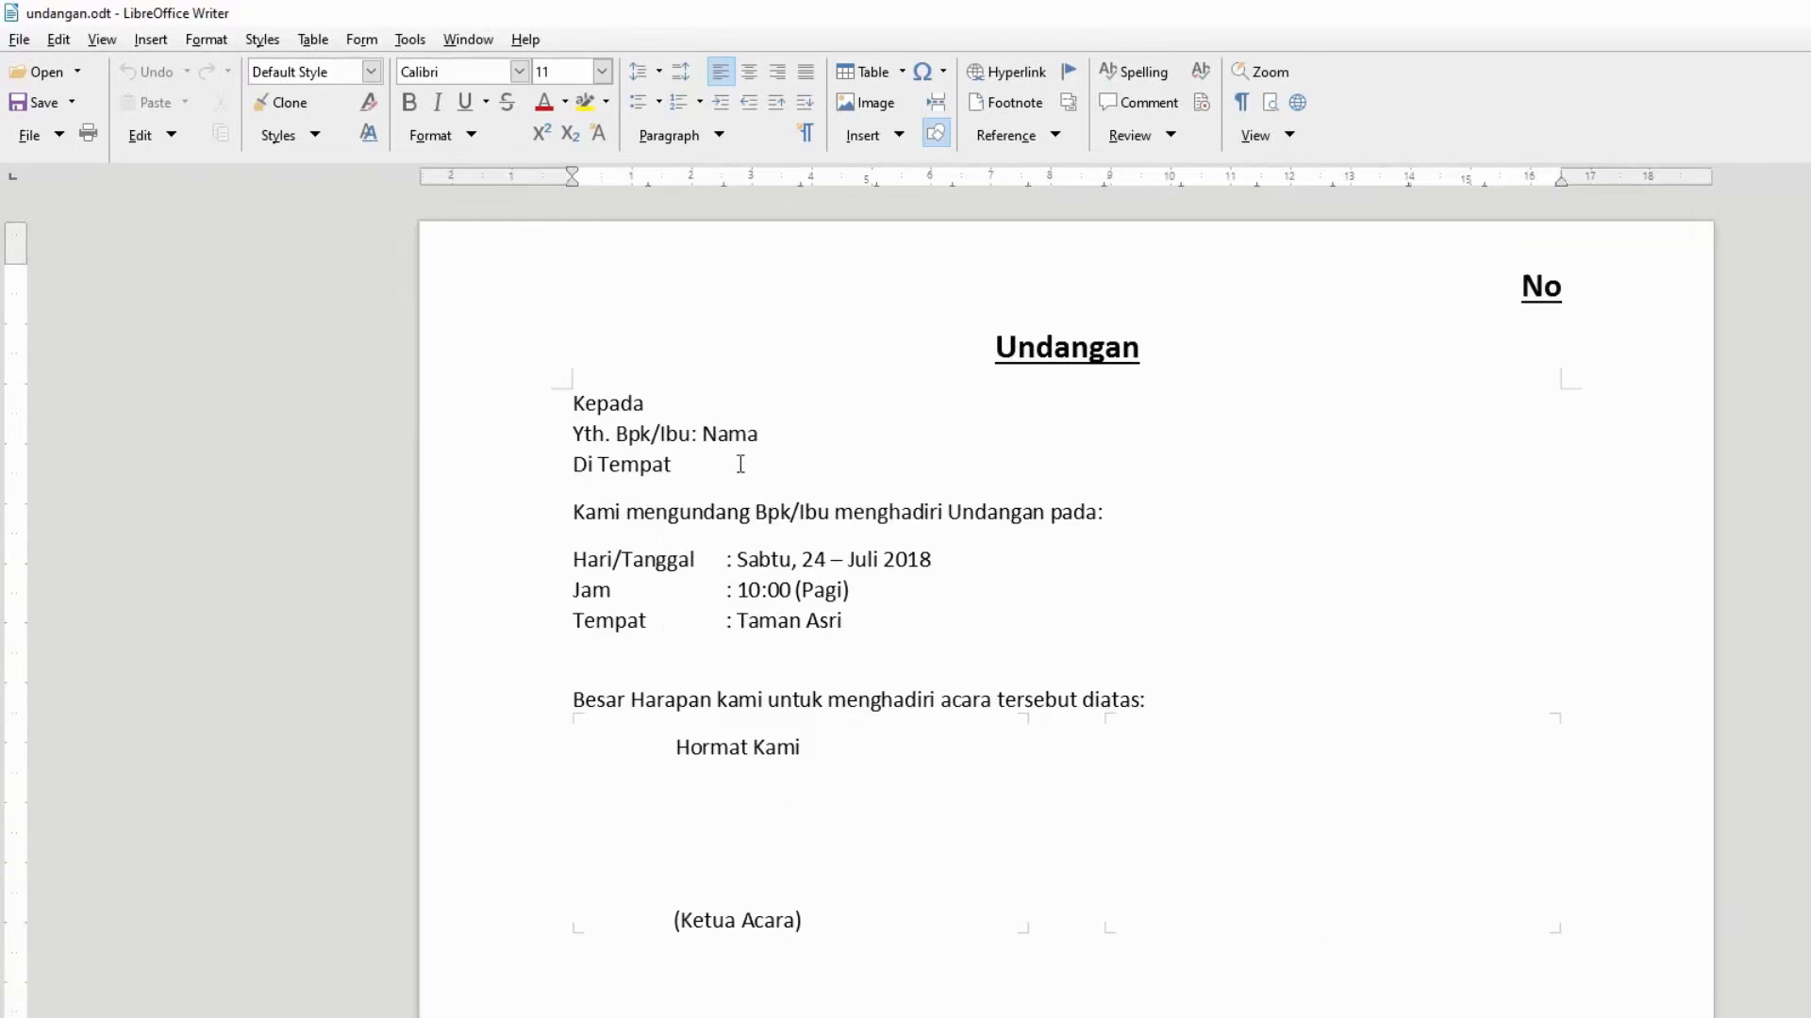
pyautogui.moveTo(703, 434); pyautogui.dragTo(757, 434)
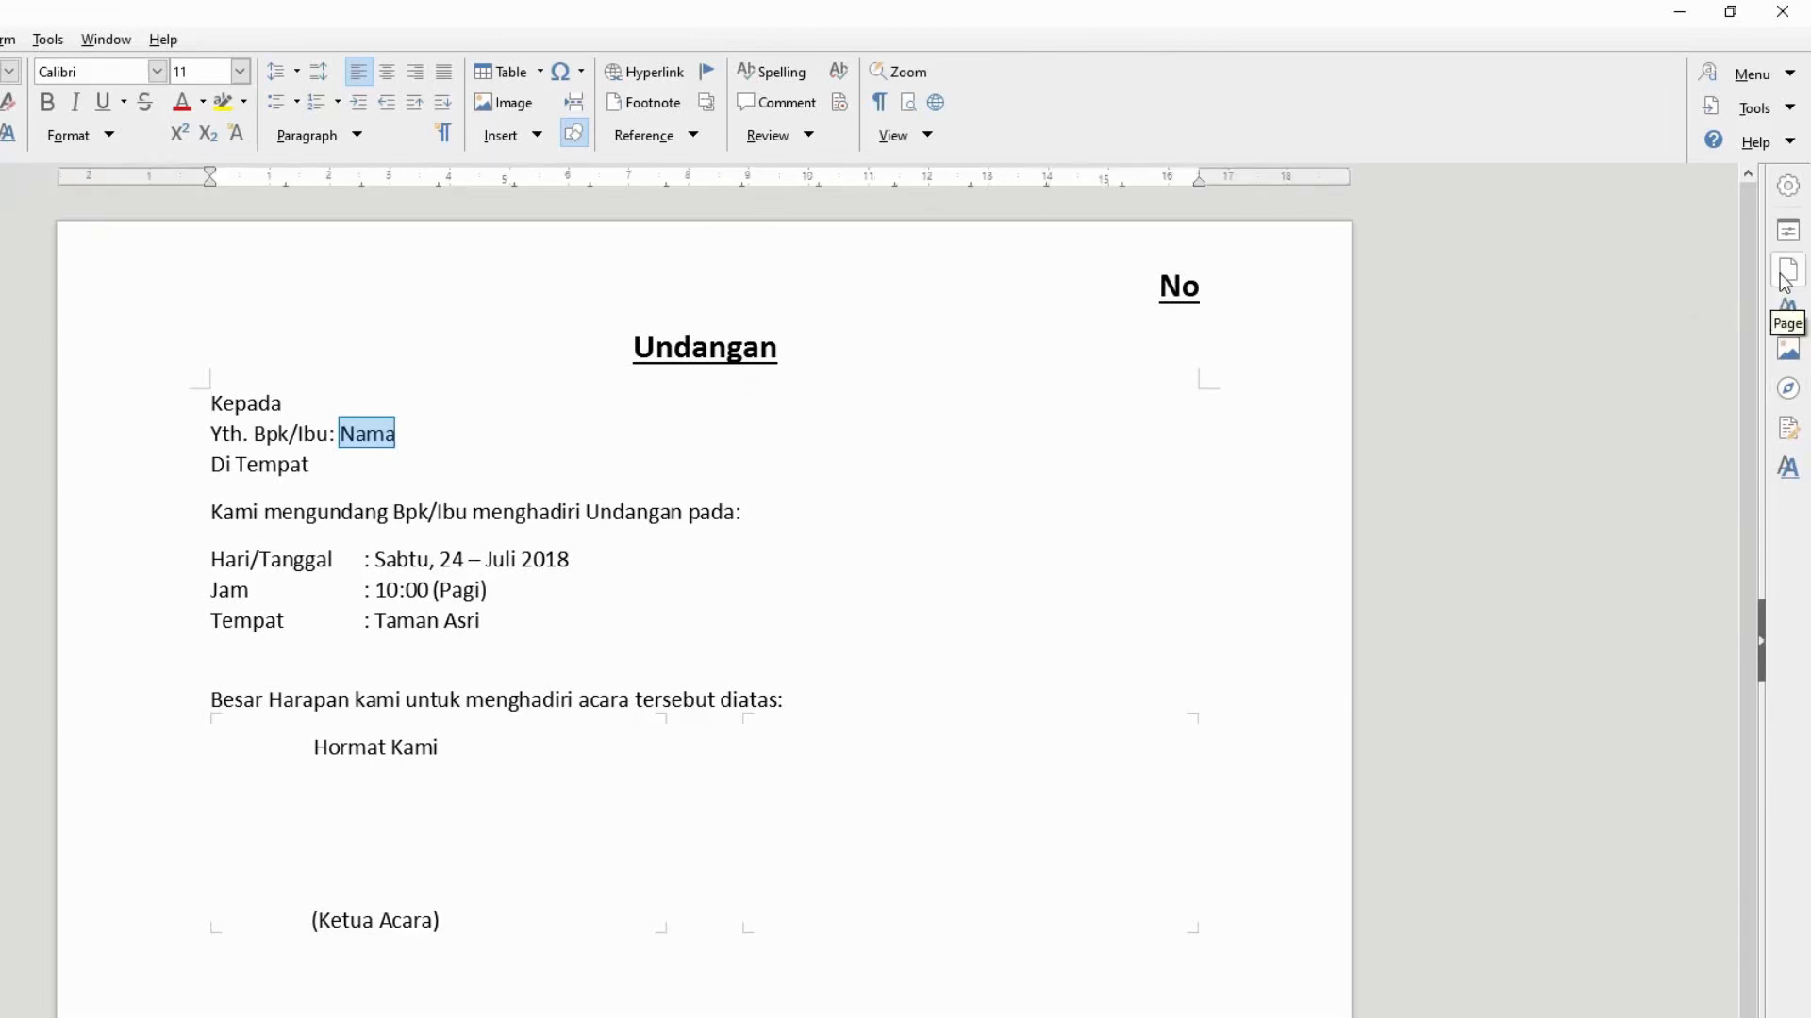
pyautogui.click(1785, 279)
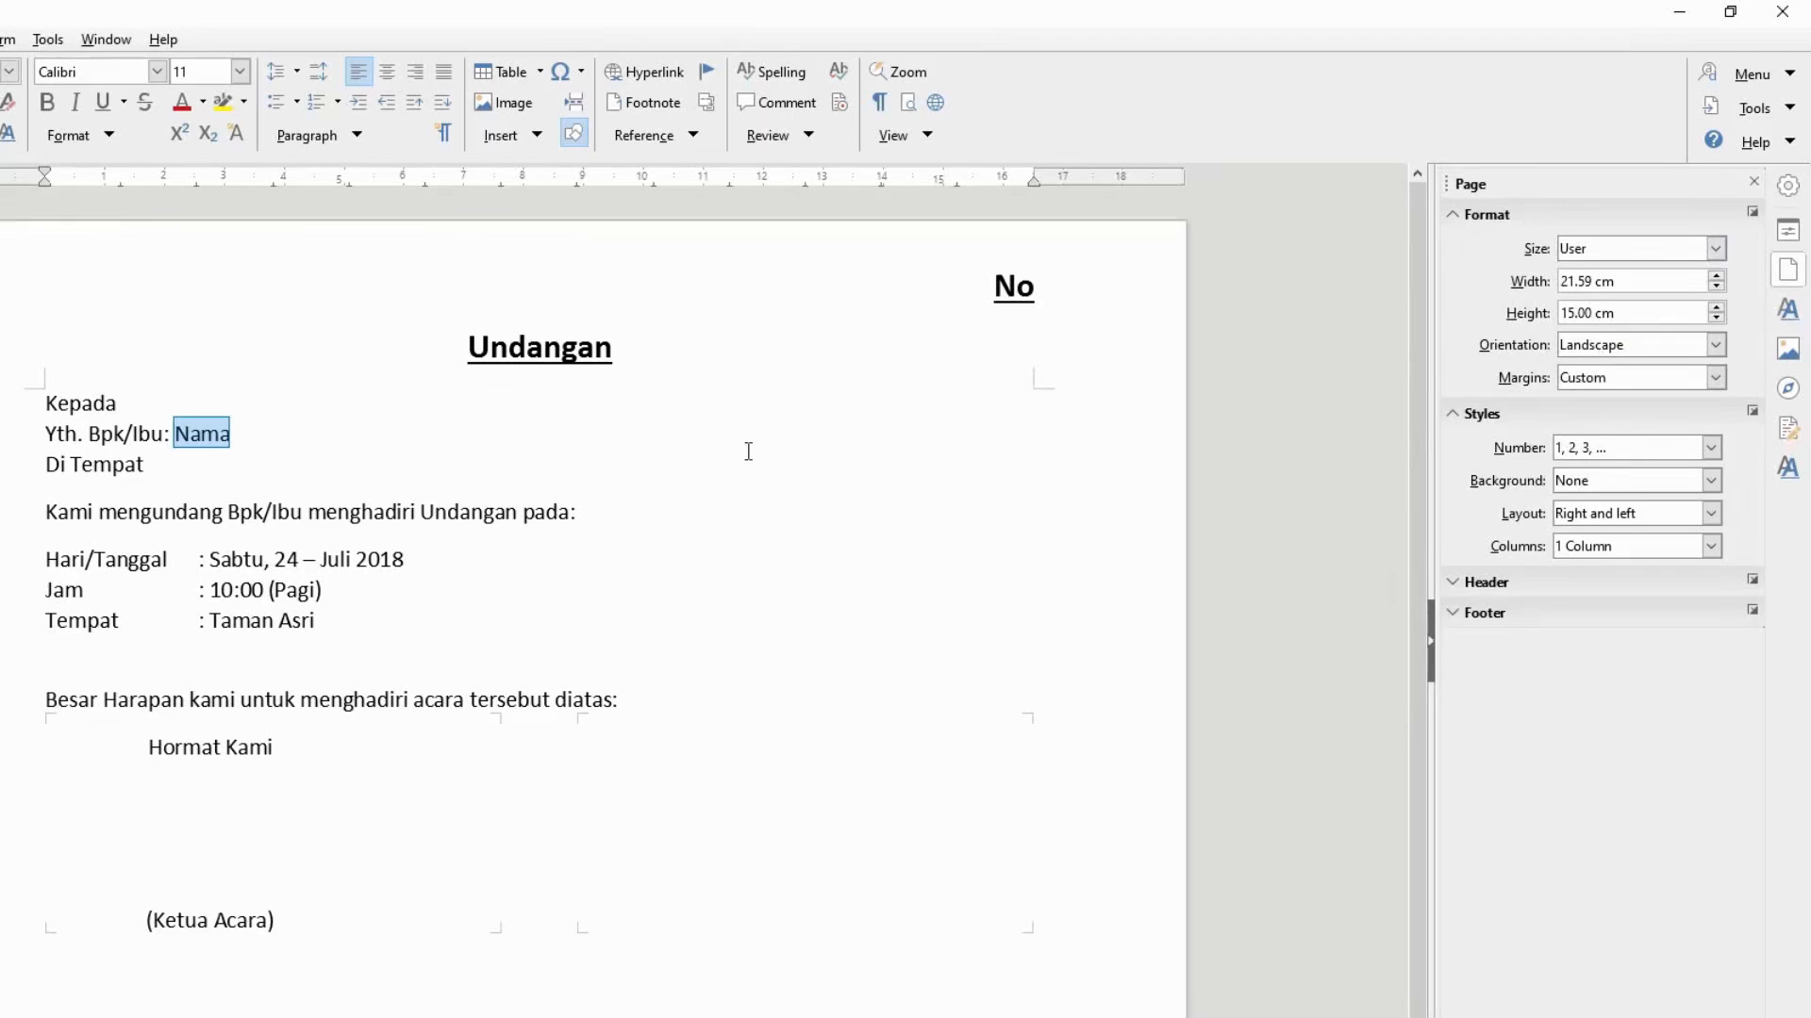
pyautogui.click(1753, 182)
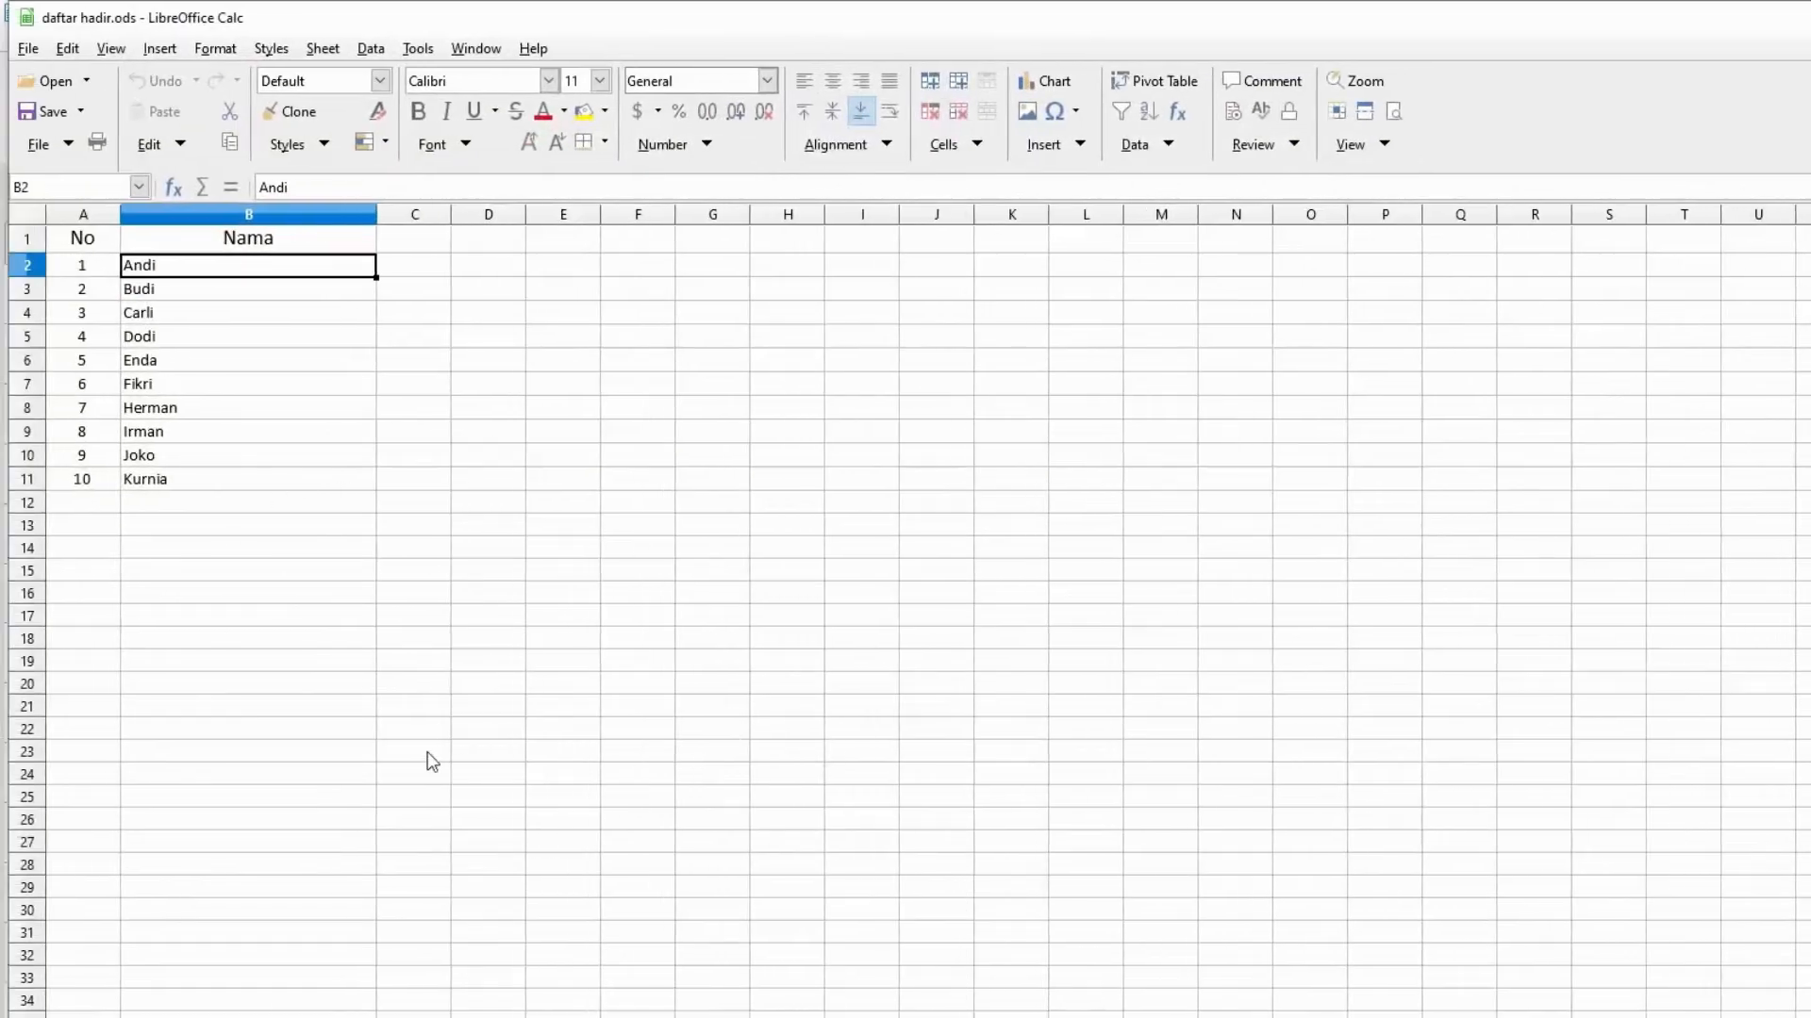
# Inspect the No and Nama columns of the guest list daftar hadir.ods, and return to the invitation document.
pyautogui.click(89, 247)
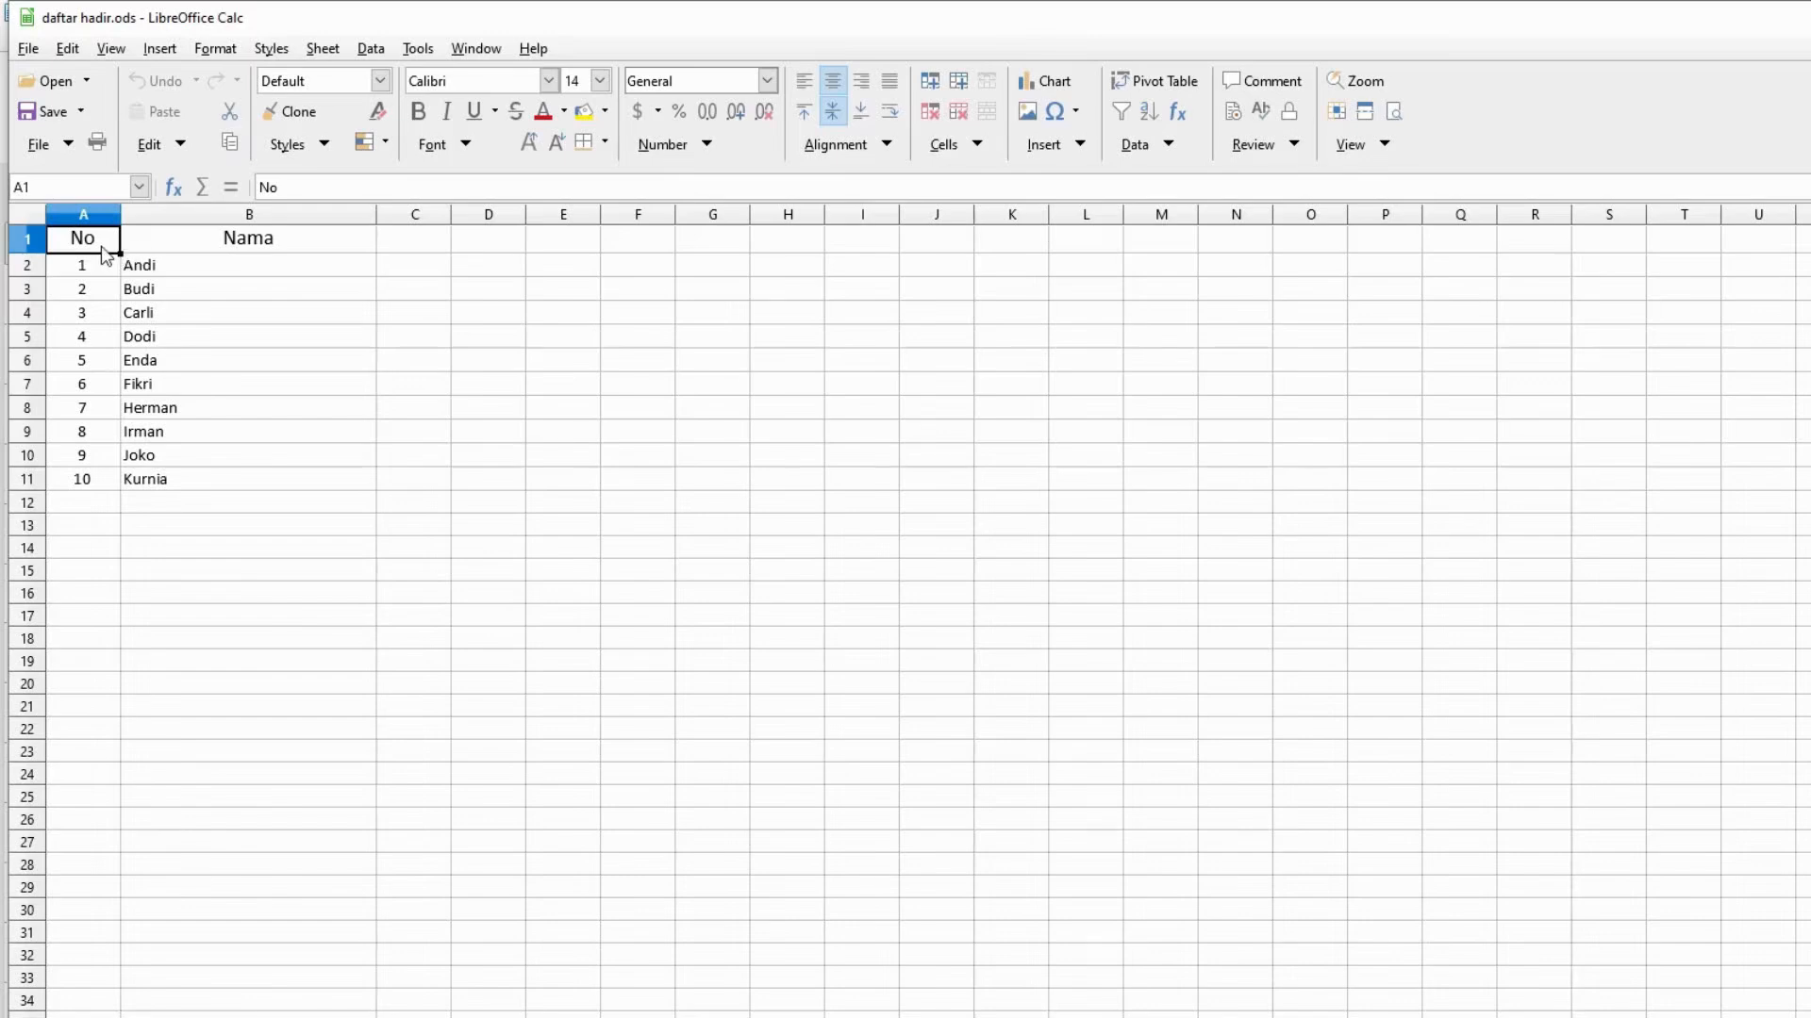
pyautogui.moveTo(102, 250); pyautogui.dragTo(186, 457)
pyautogui.hotkey('alt', 'Tab')
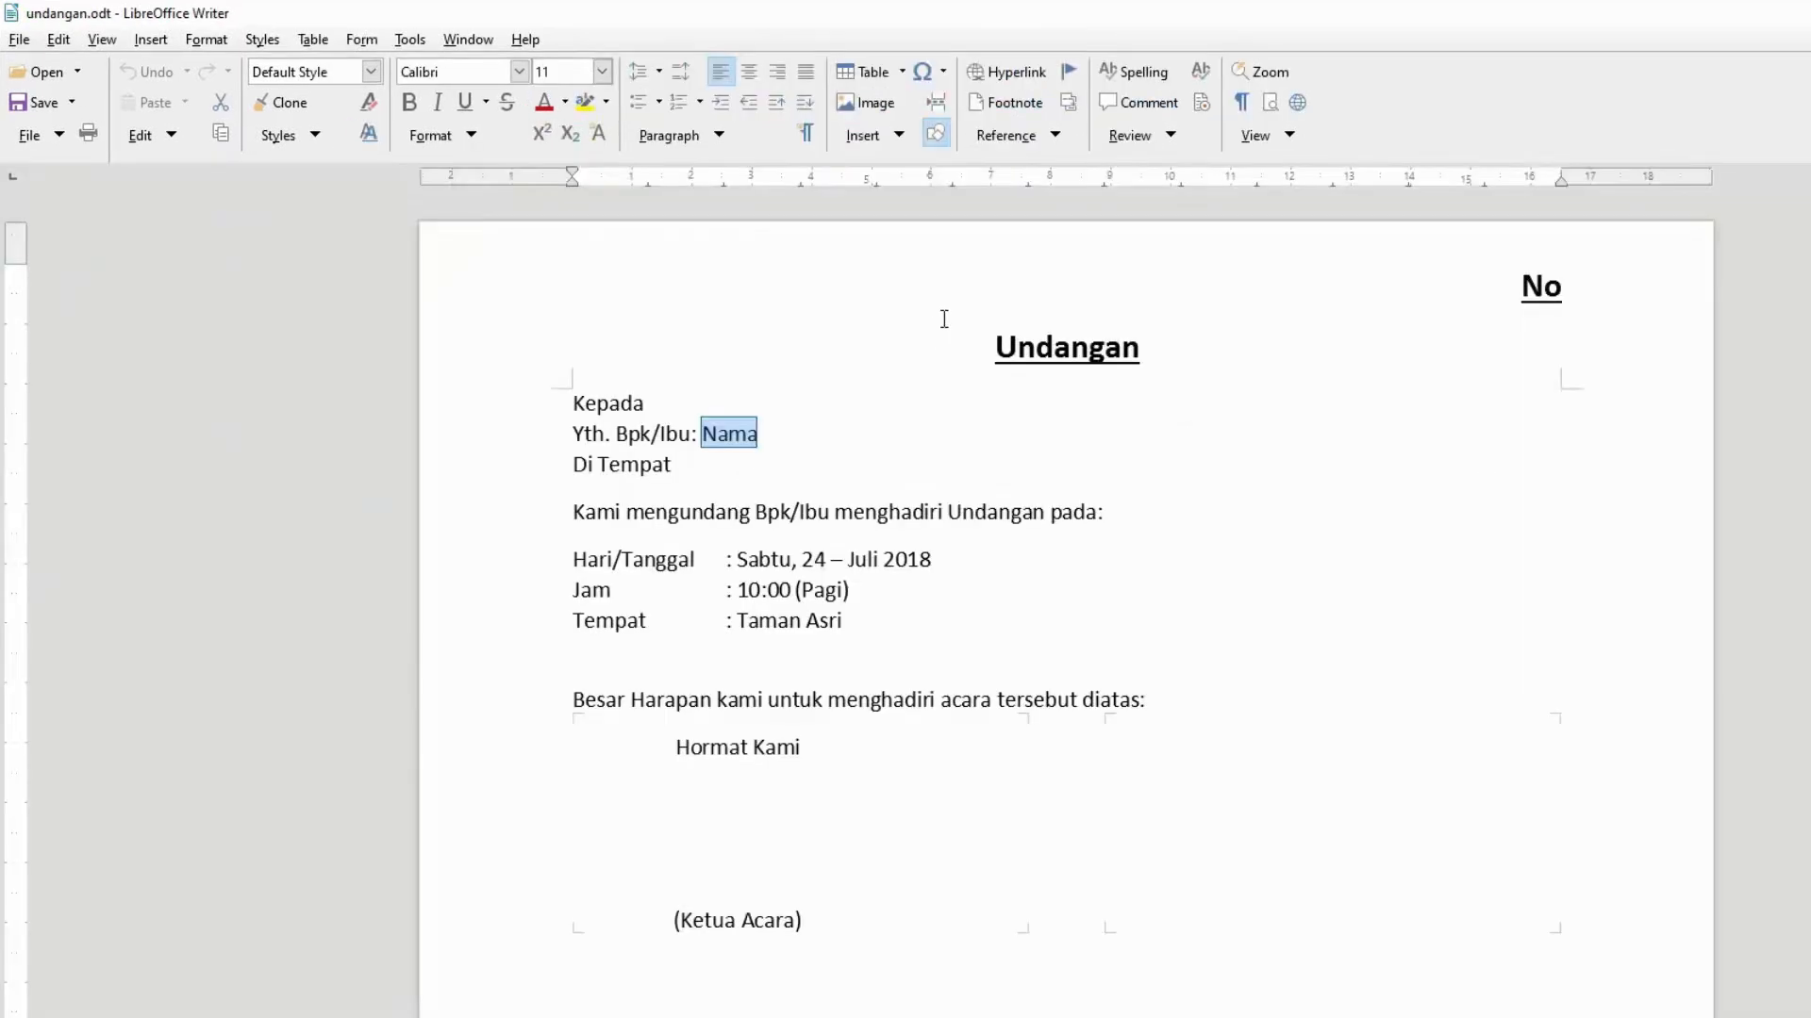
# Look over the header title, footer note and event details of the invitation.
pyautogui.doubleClick(943, 319)
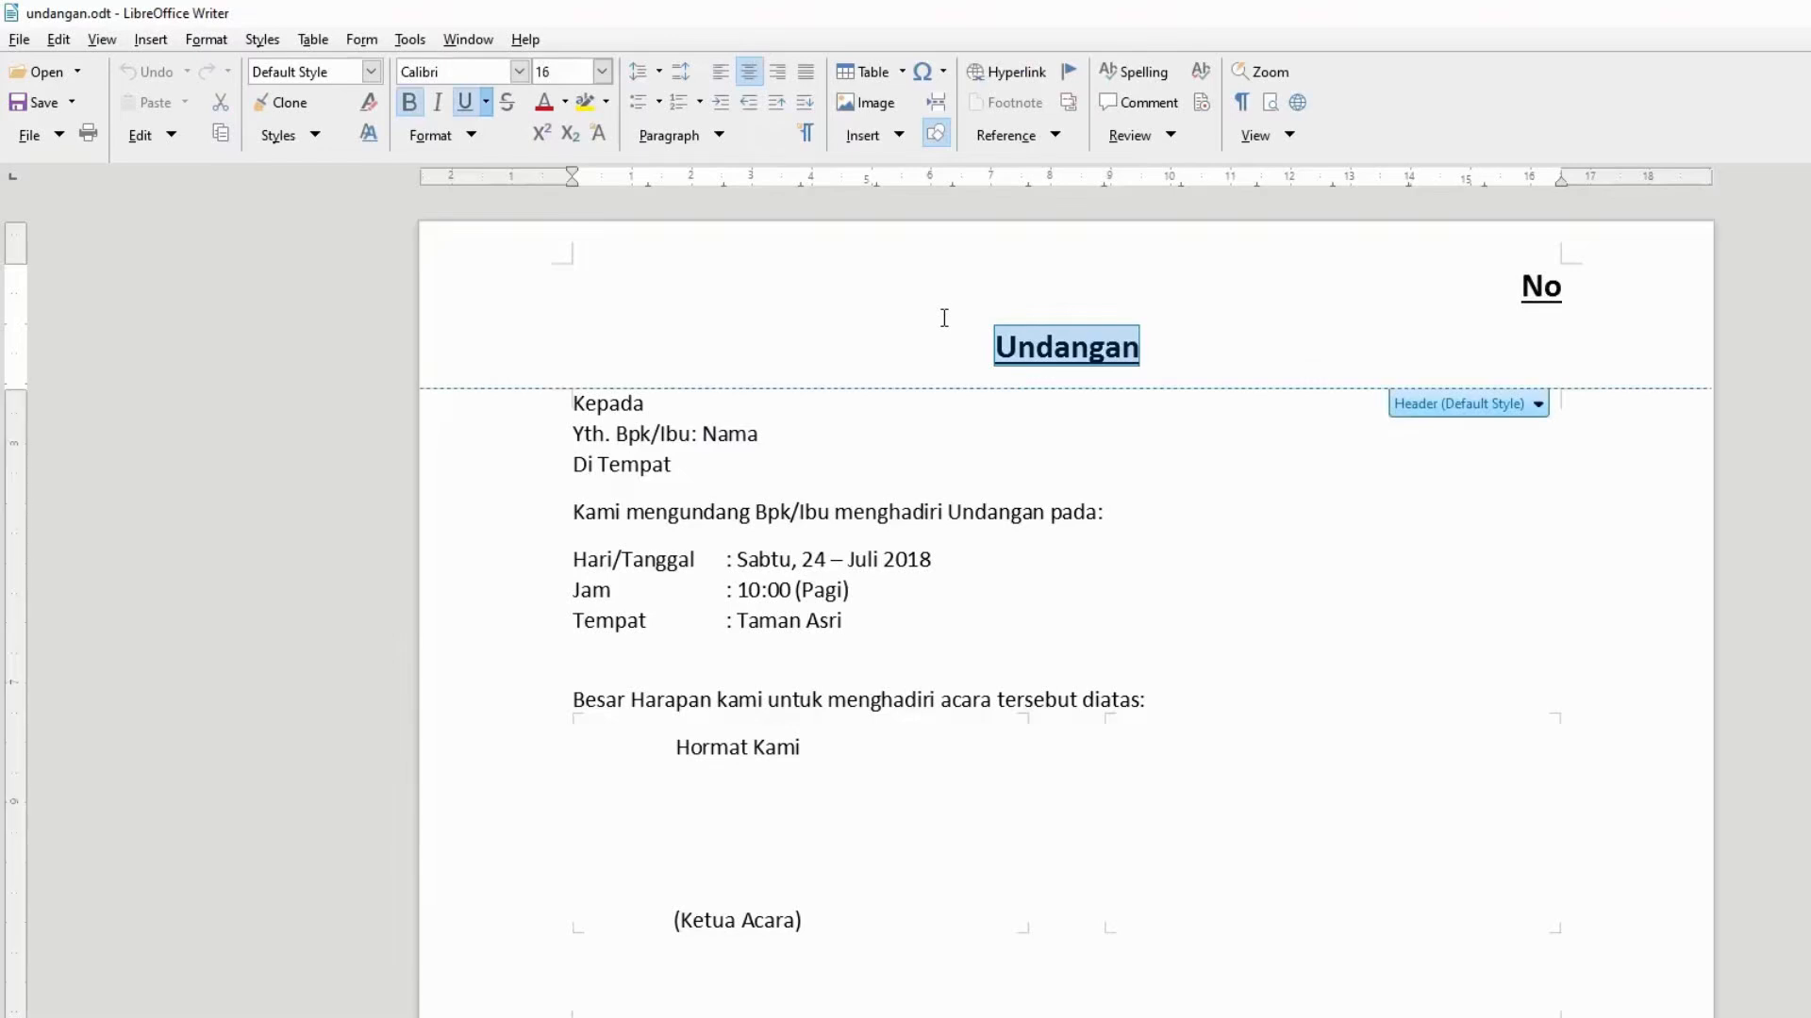
pyautogui.scroll(-1, 1047, 811)
pyautogui.click(1107, 896)
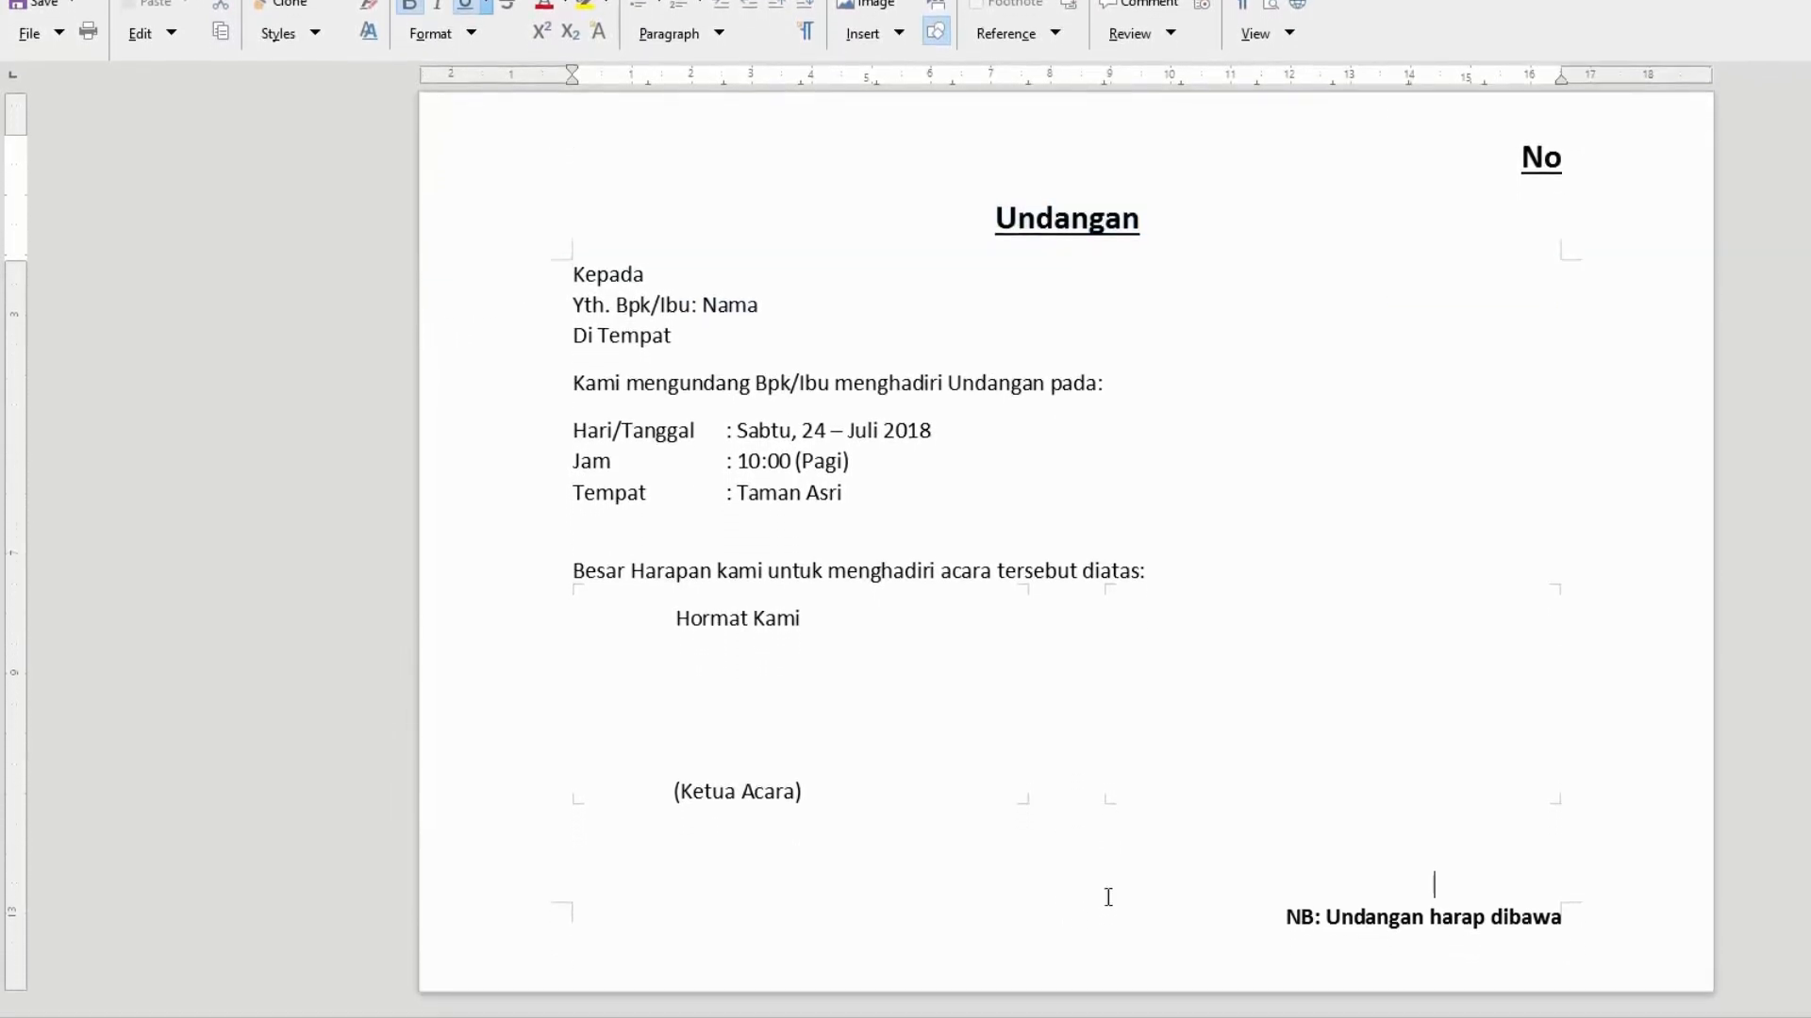
pyautogui.click(1119, 919)
pyautogui.click(1035, 426)
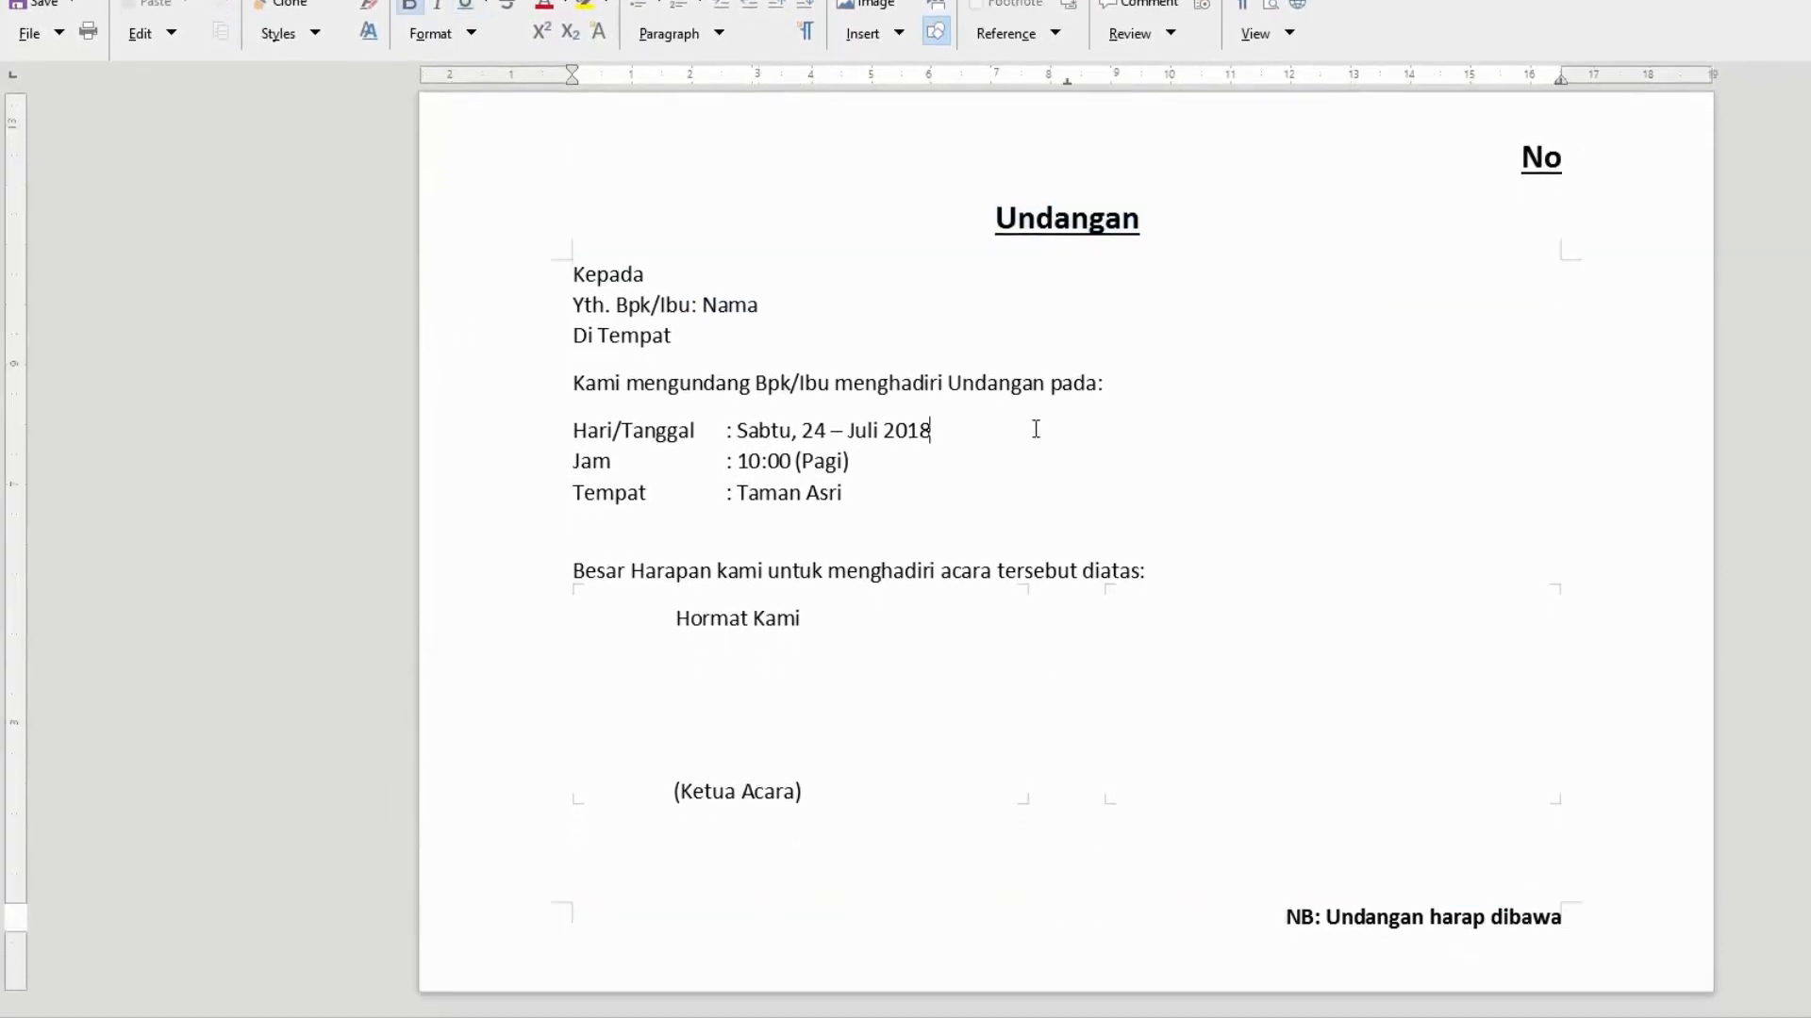
pyautogui.scroll(1, 1035, 426)
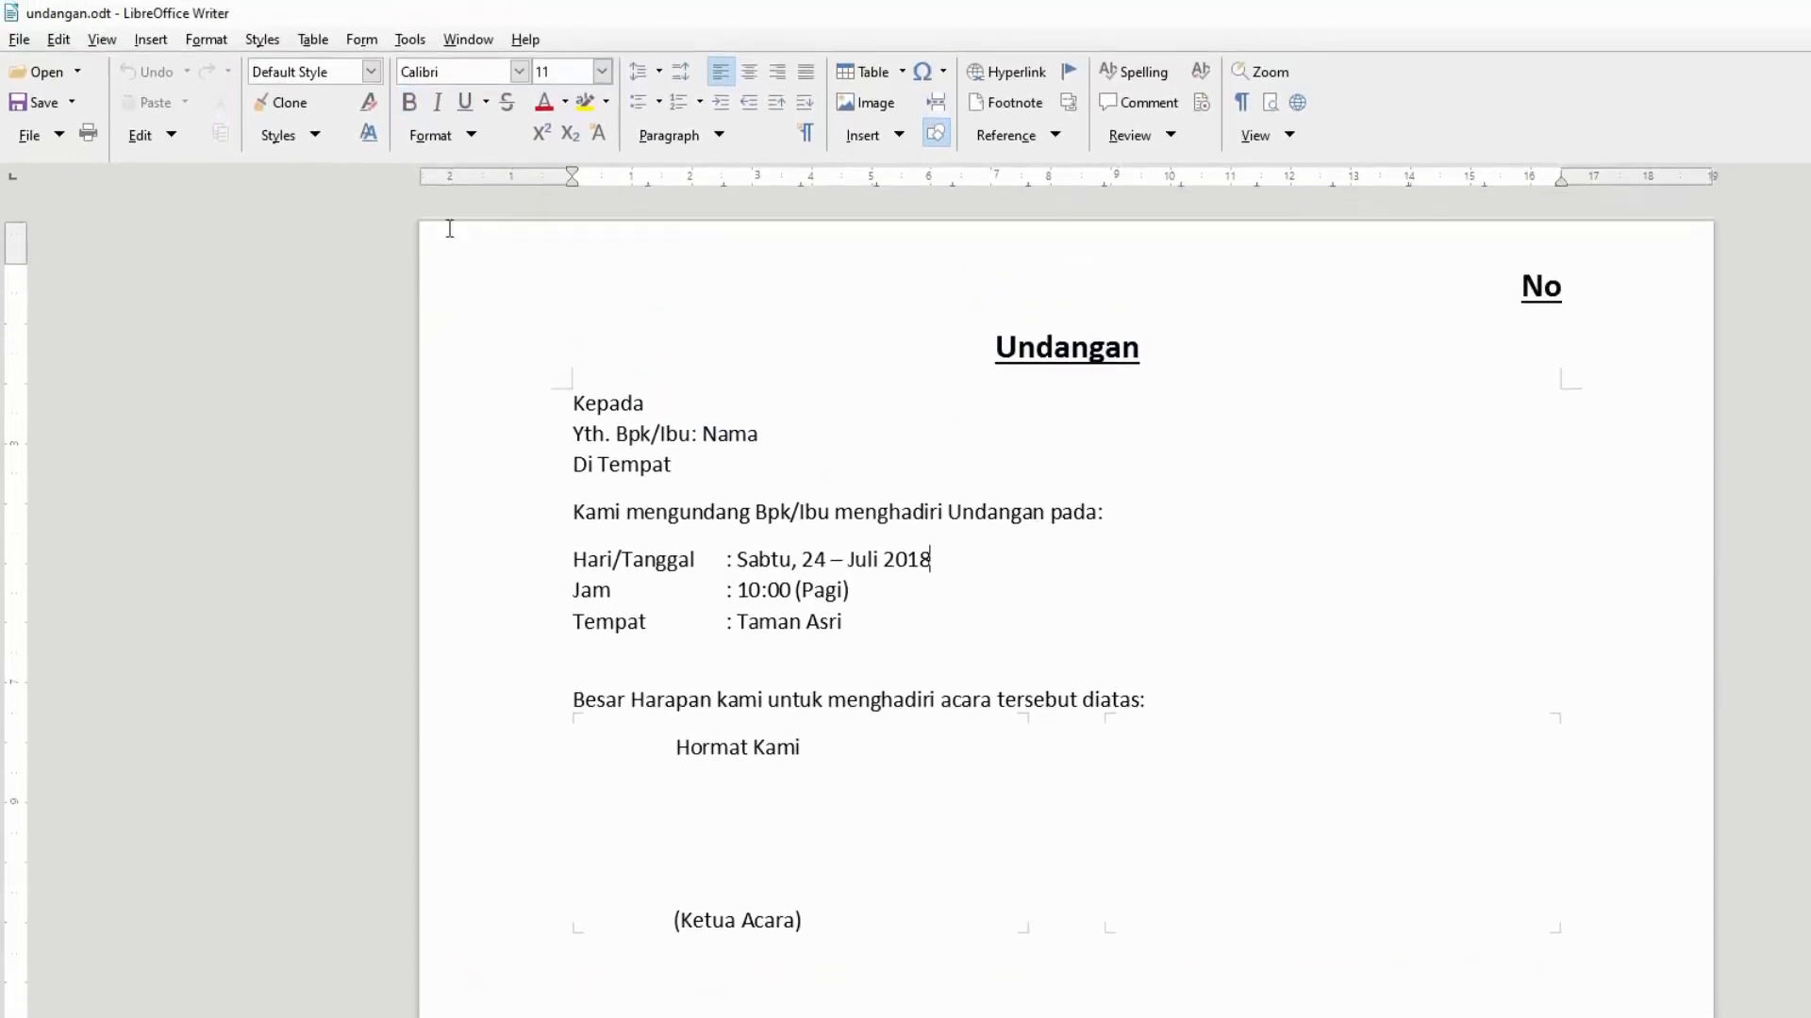
# Start the Mail Merge Wizard with the current document as the starting document and Letter as the document type.
pyautogui.click(361, 40)
pyautogui.moveTo(410, 40)
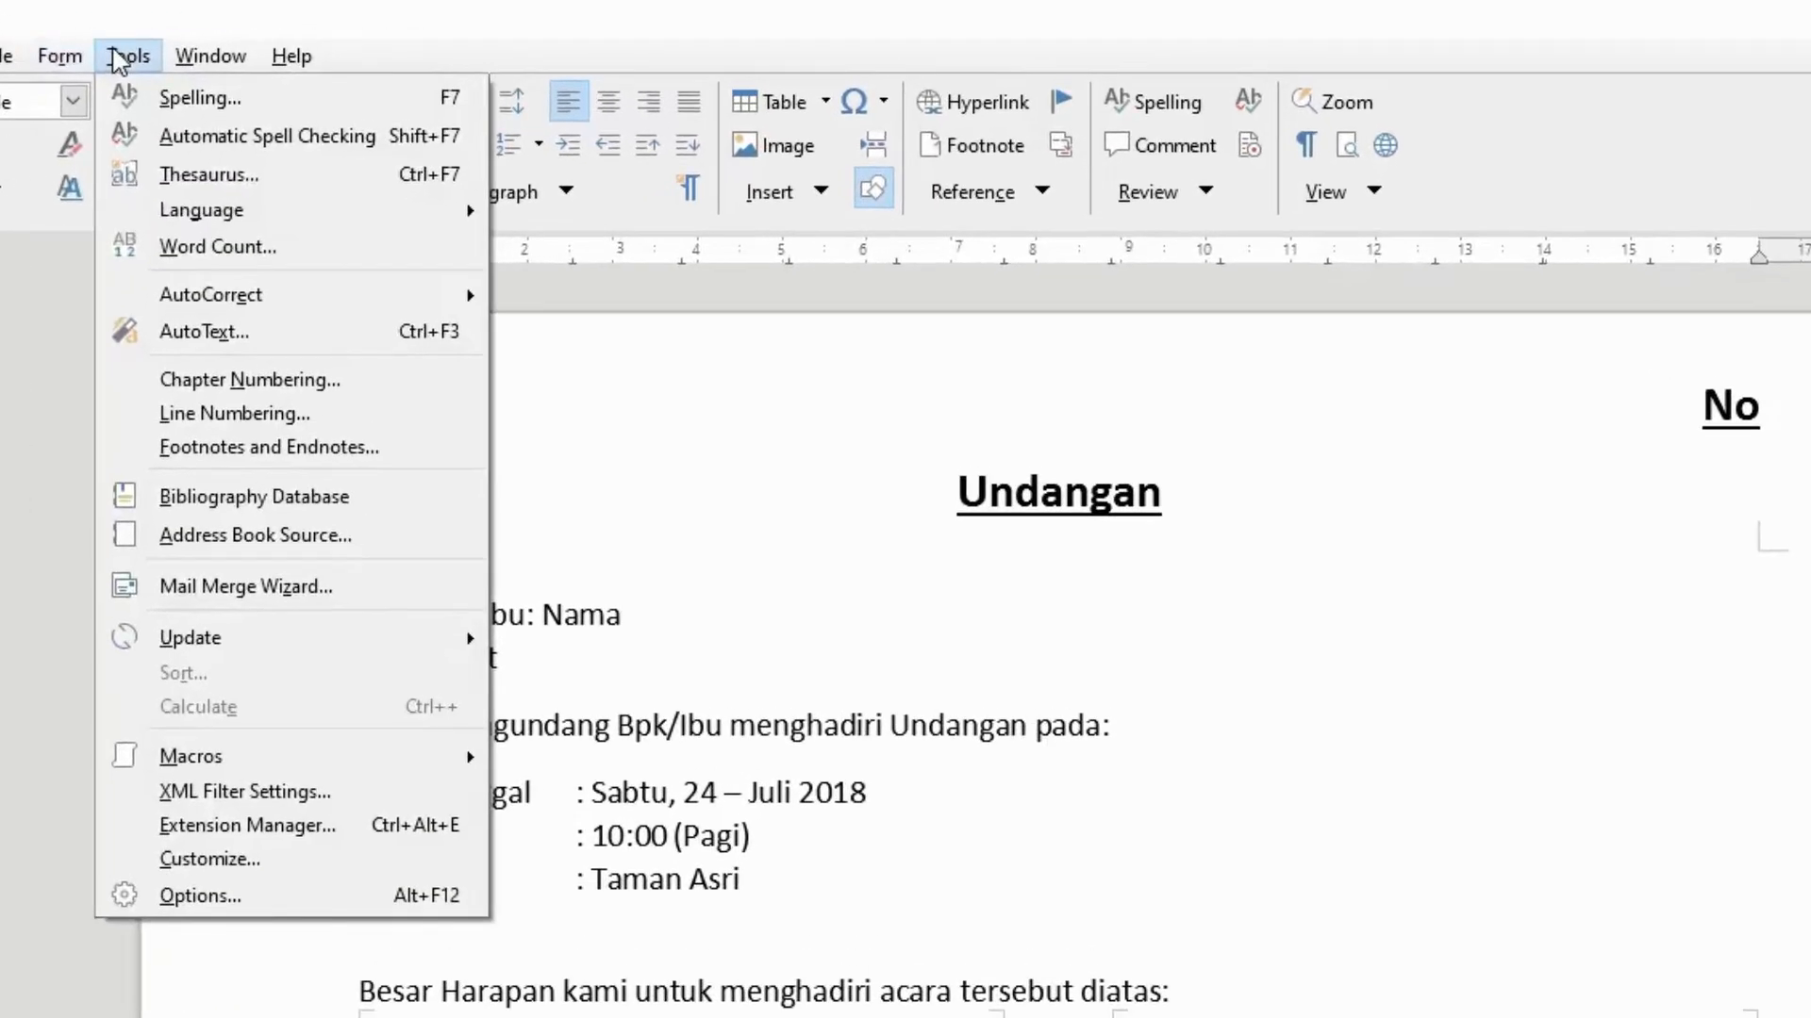
pyautogui.click(207, 589)
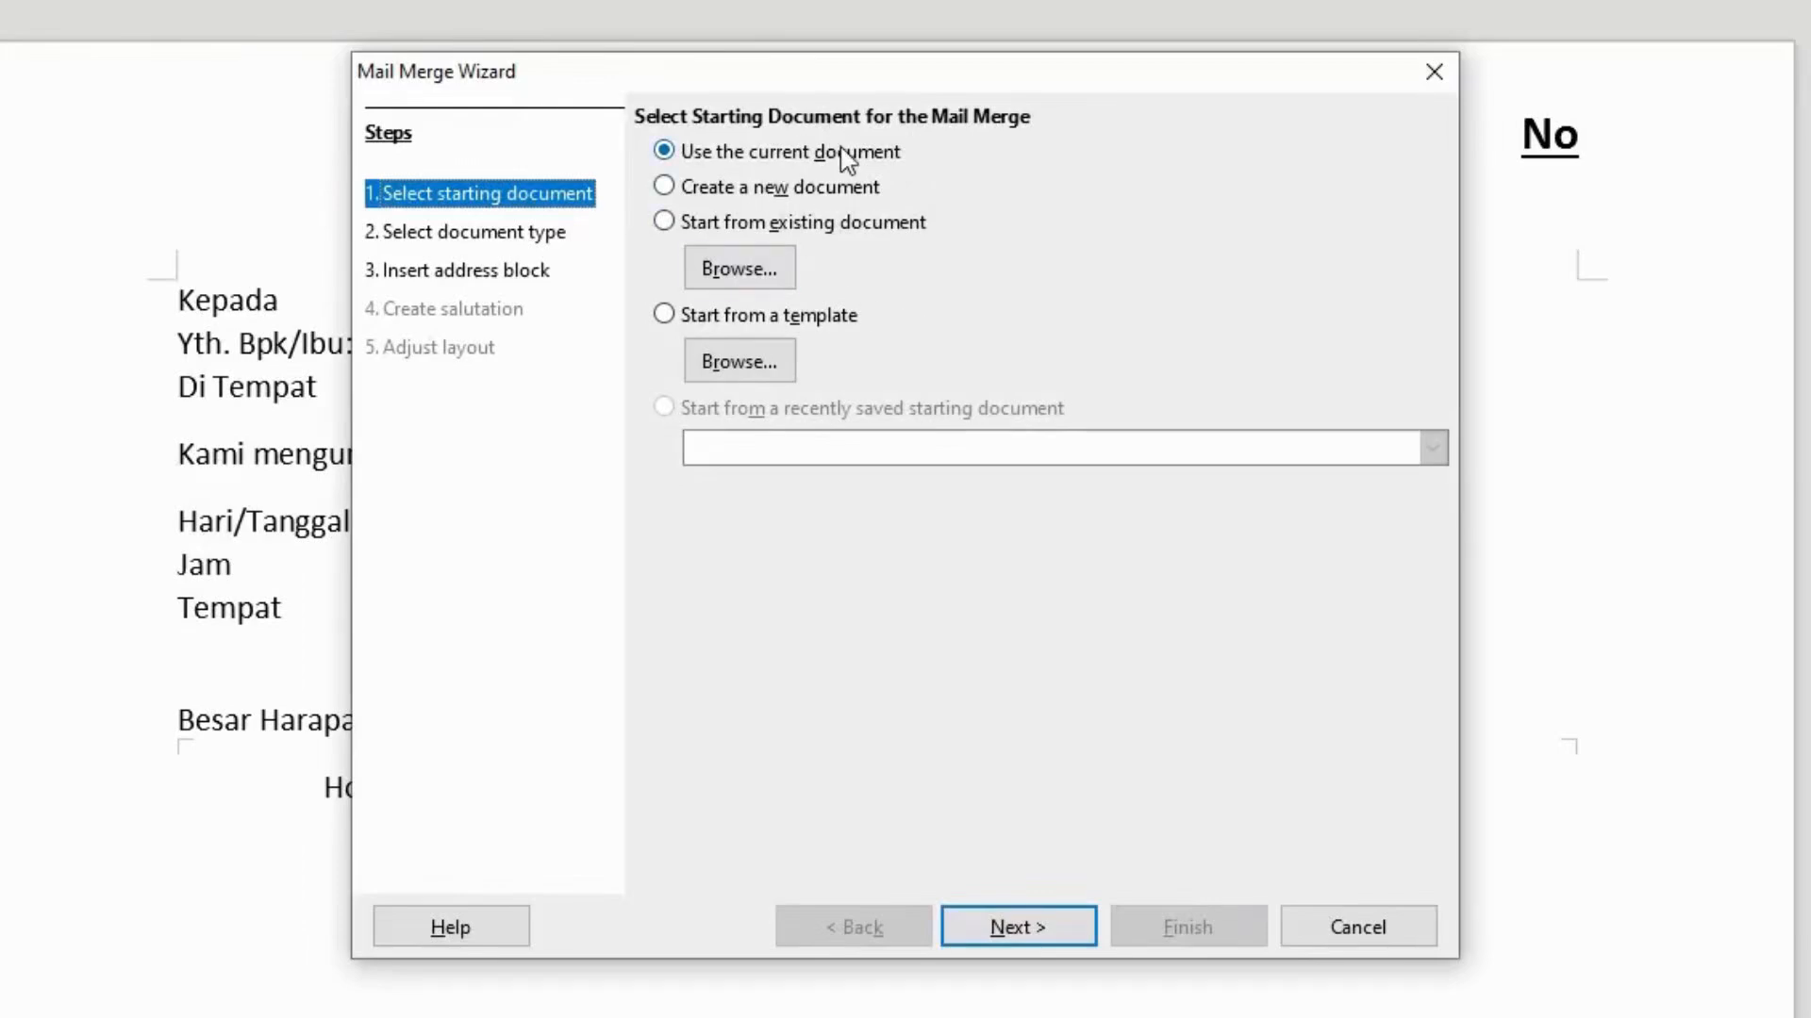
pyautogui.click(1011, 920)
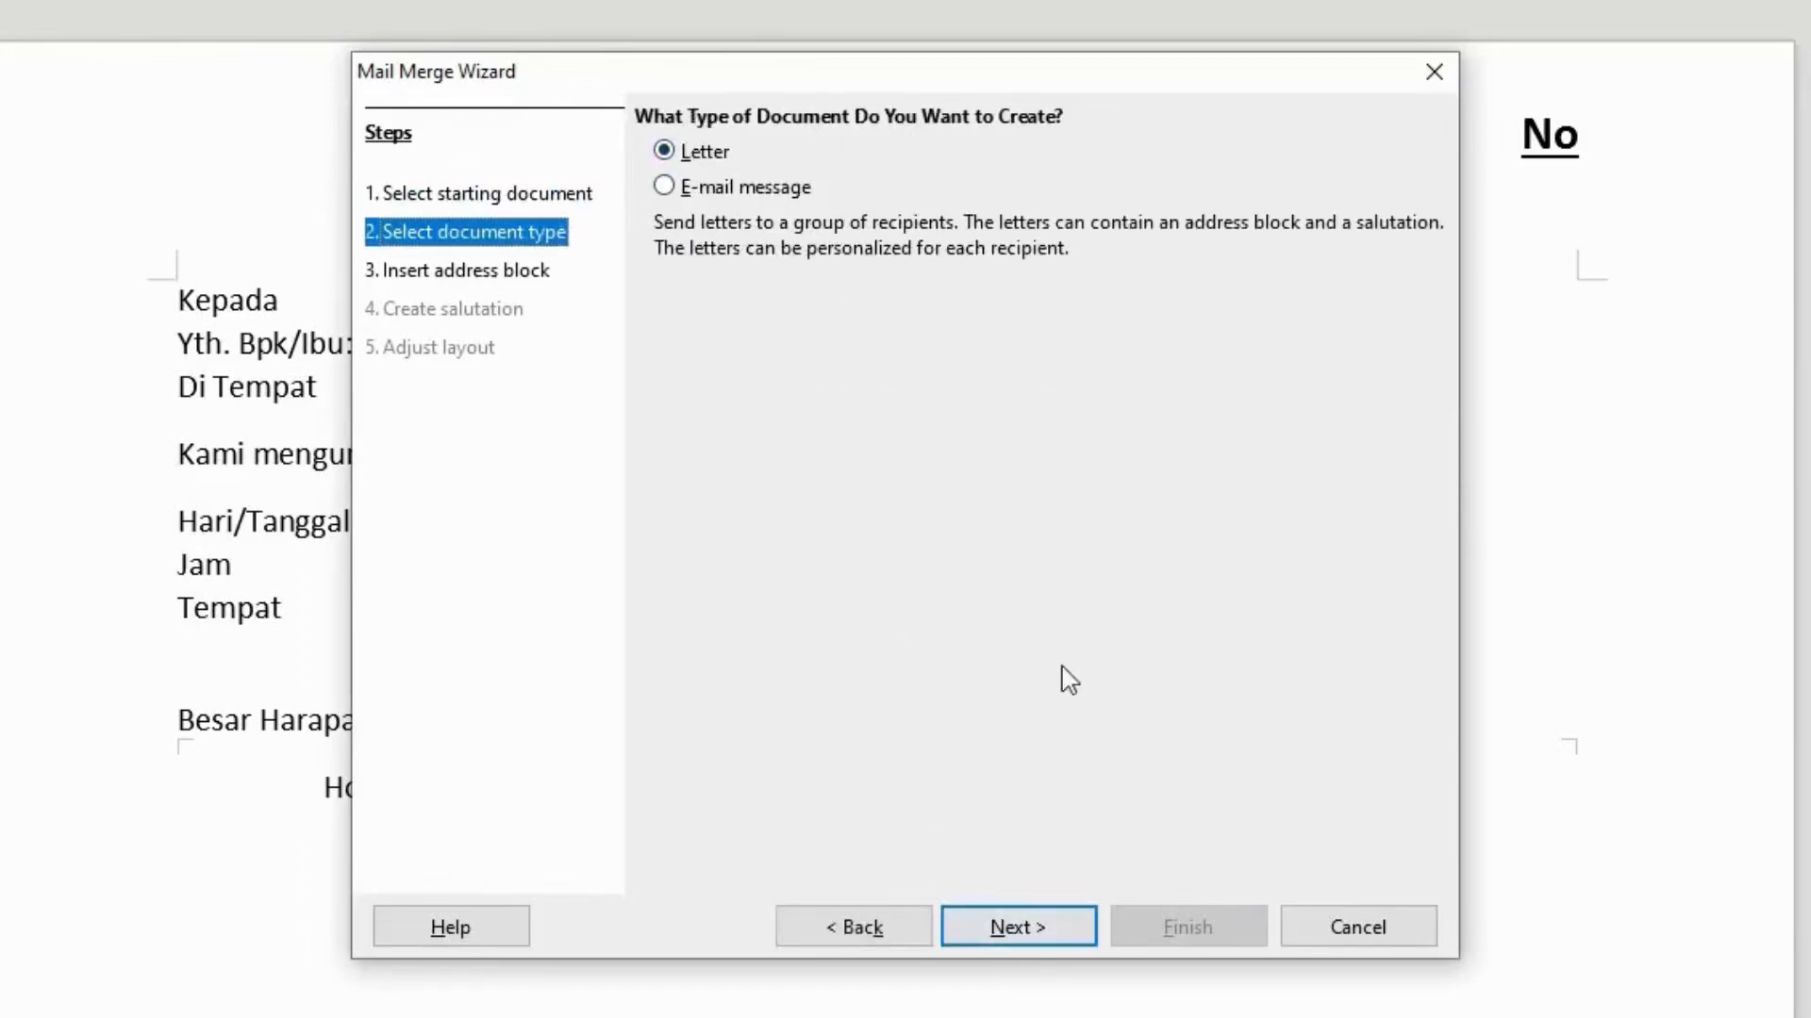
pyautogui.click(1075, 933)
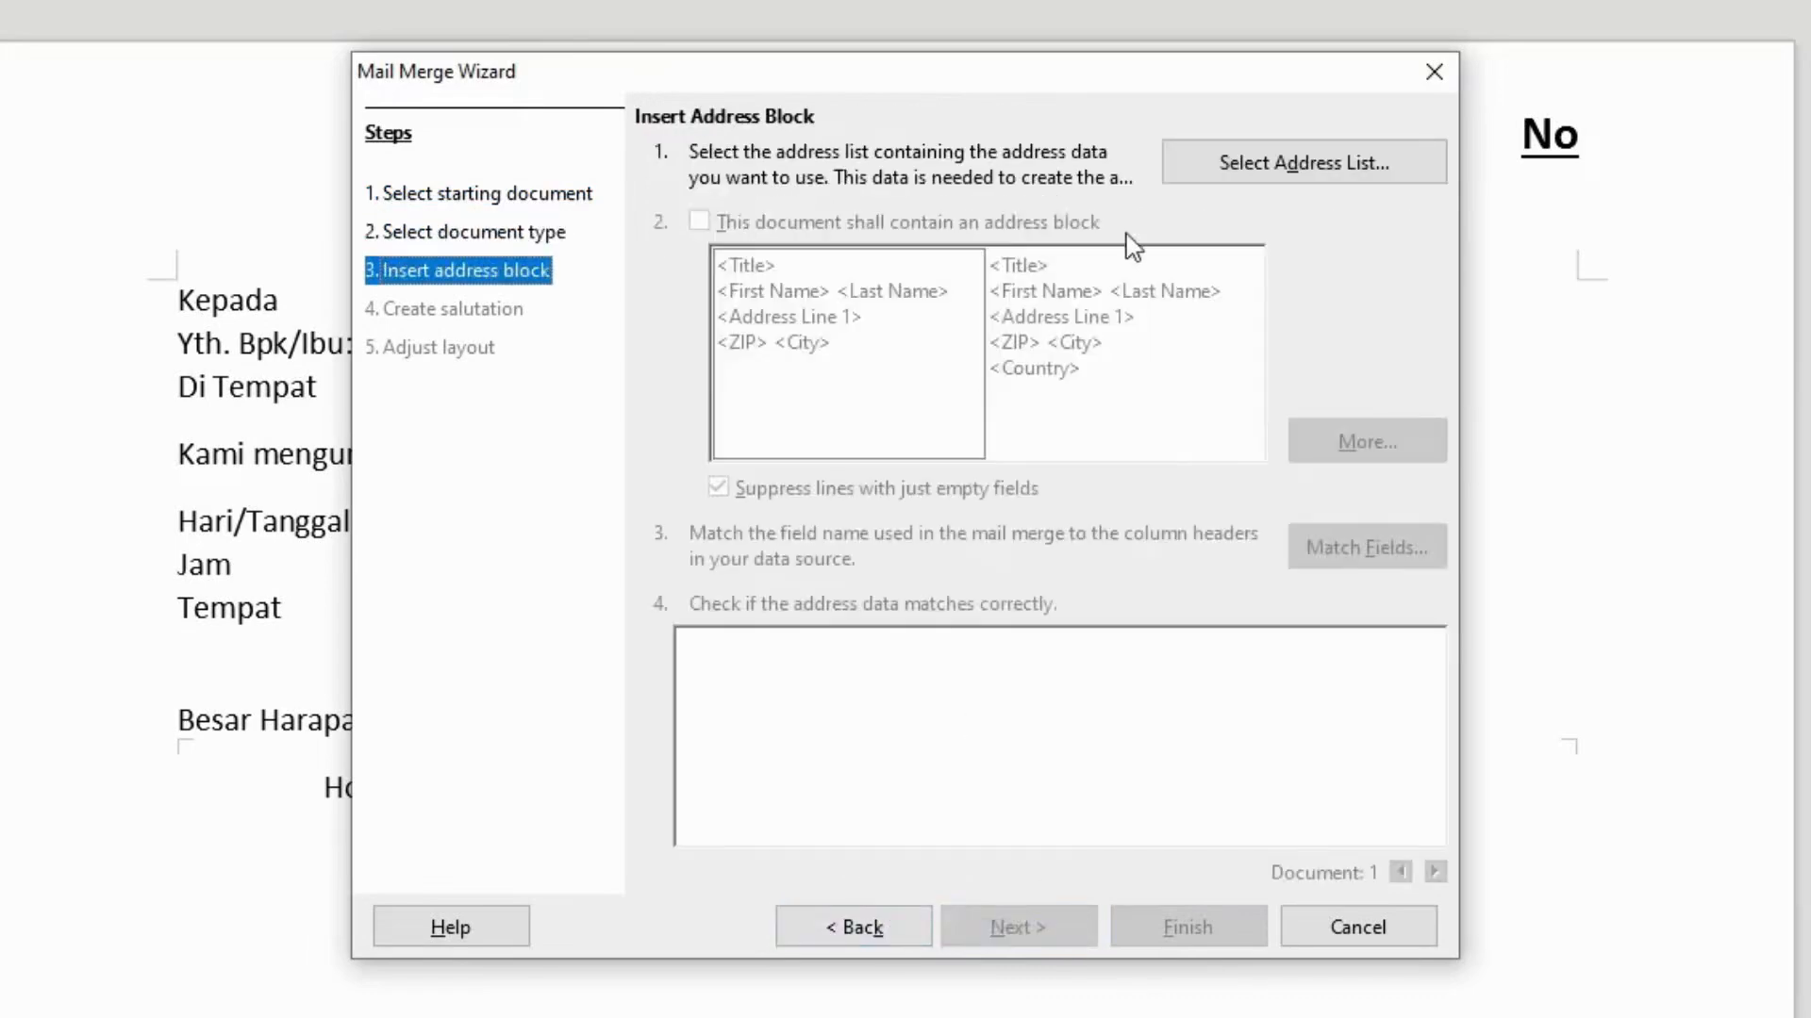
# Add the daftar hadir spreadsheet with its Sheet1 table as the address list, and finish the wizard without an address block.
pyautogui.click(1208, 179)
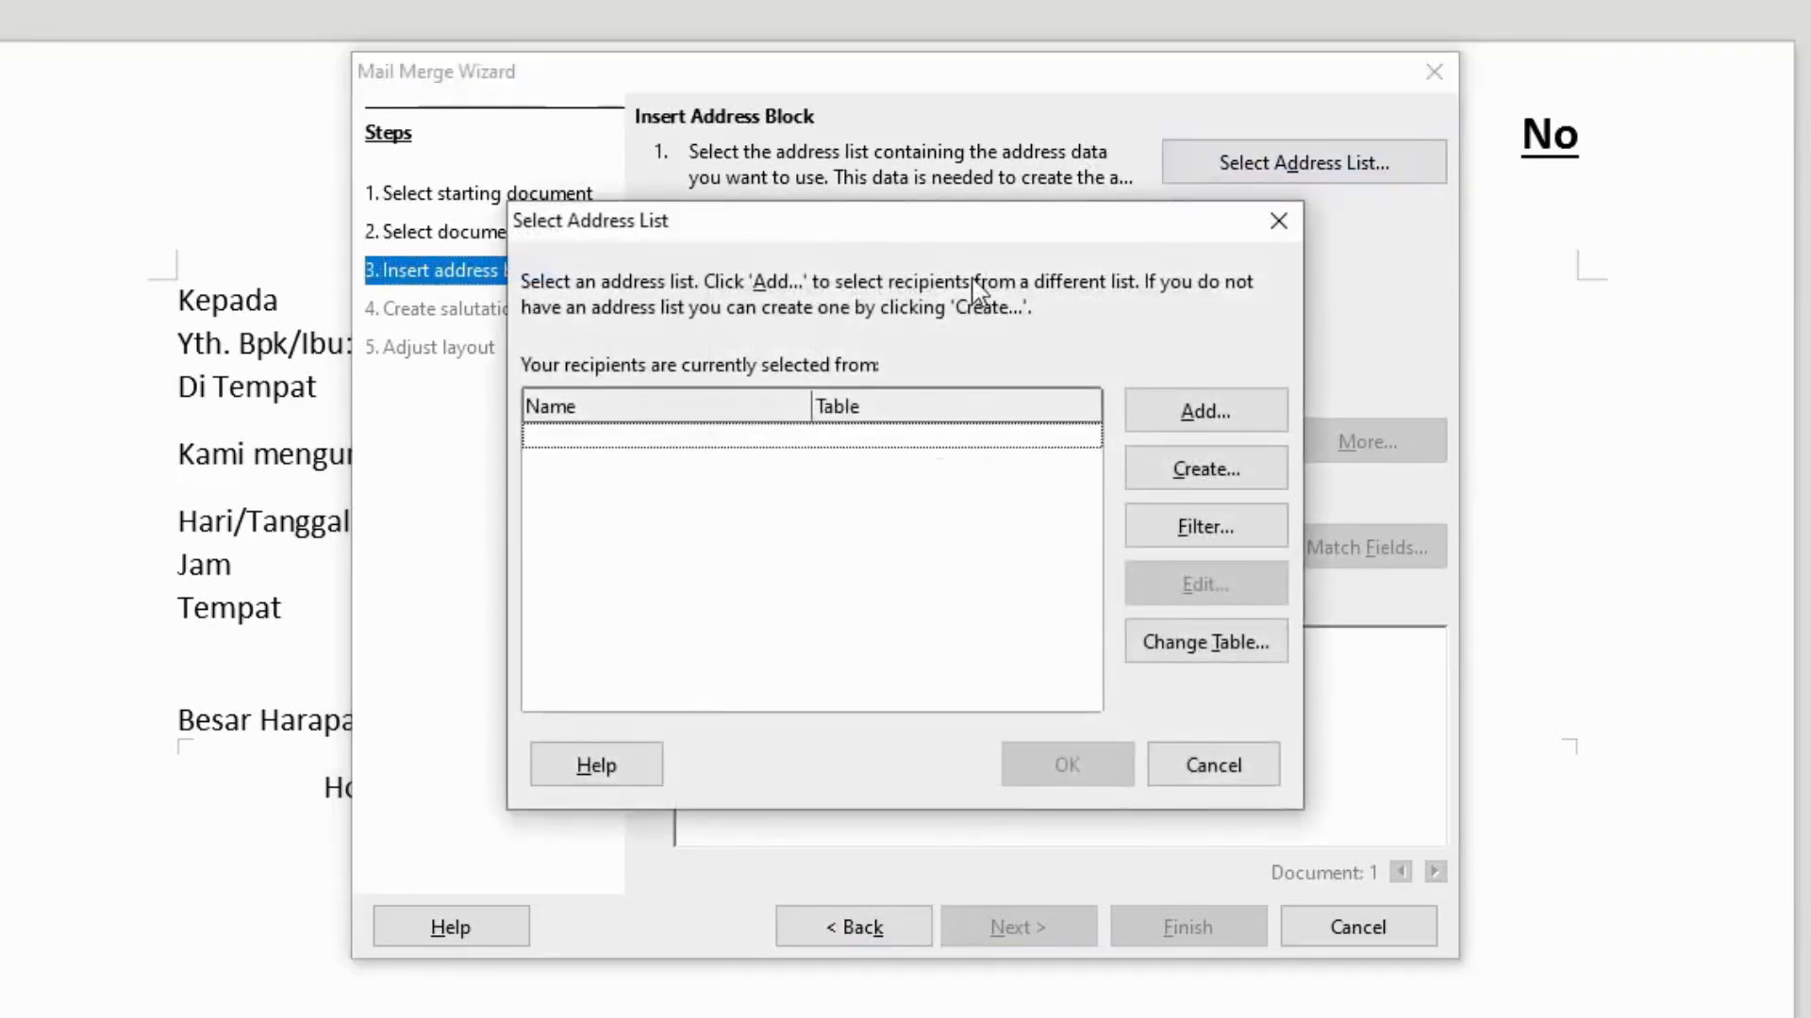
pyautogui.click(1202, 413)
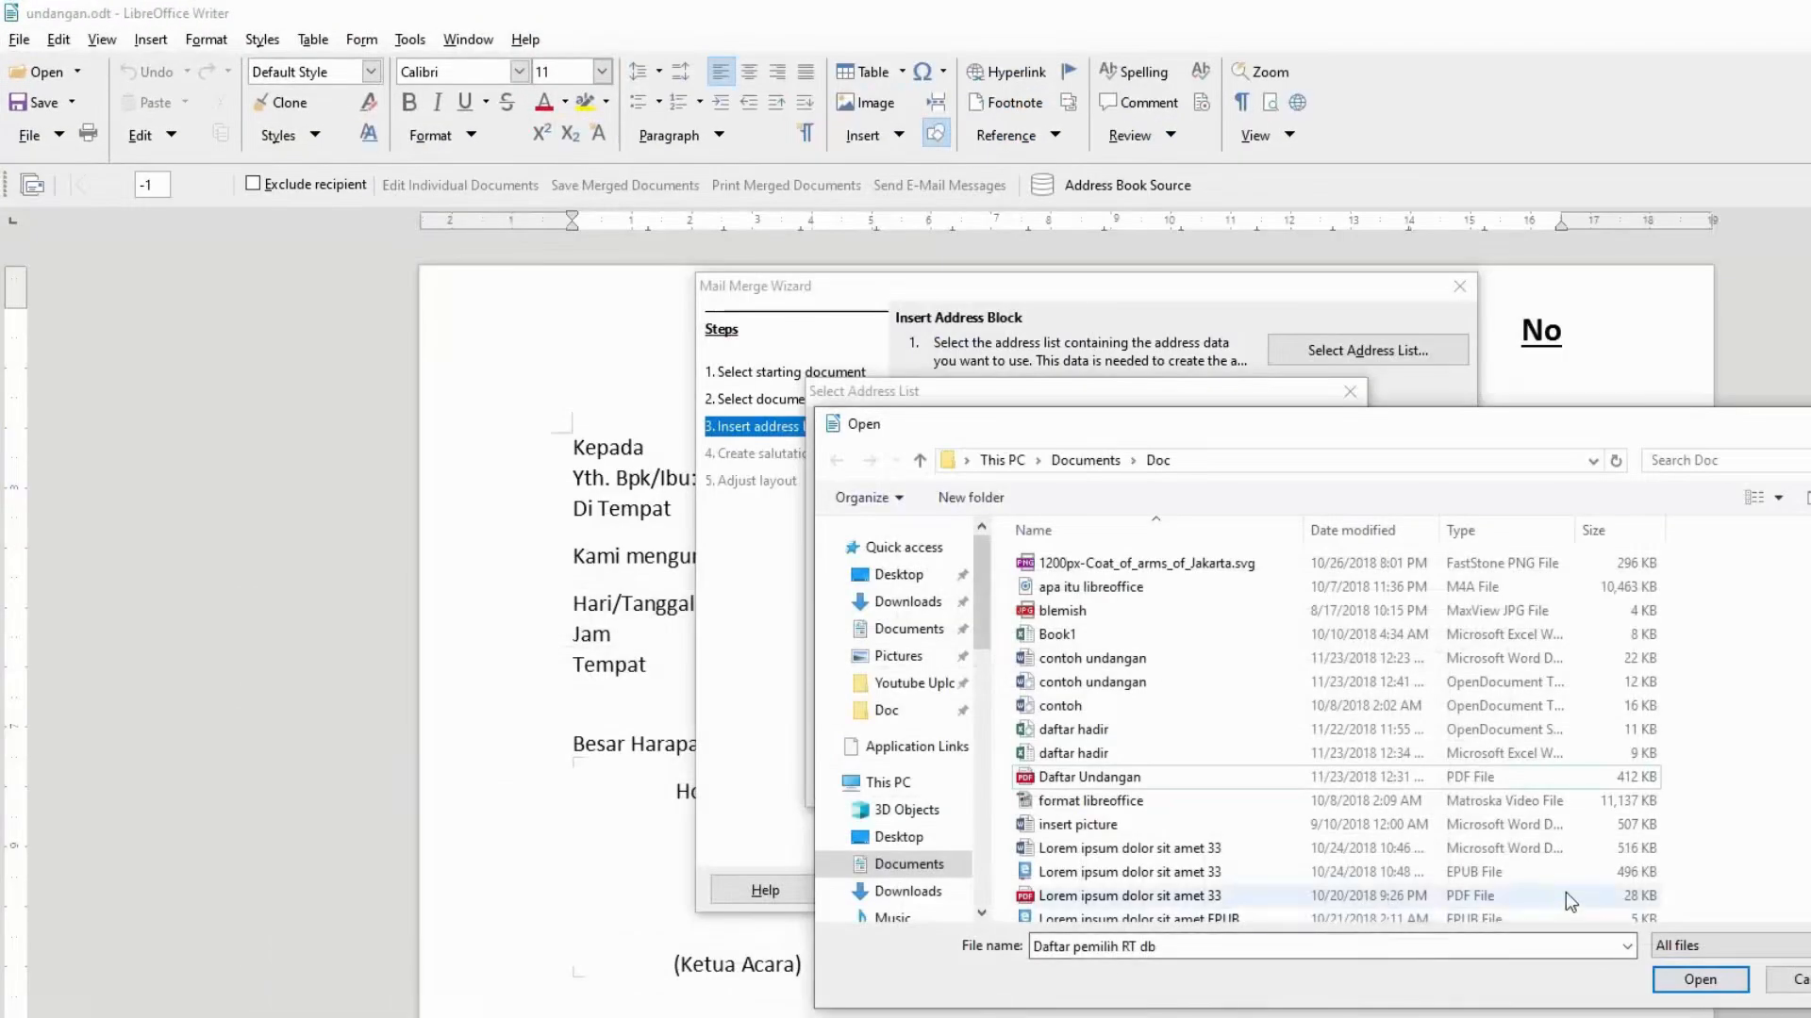
pyautogui.doubleClick(1307, 753)
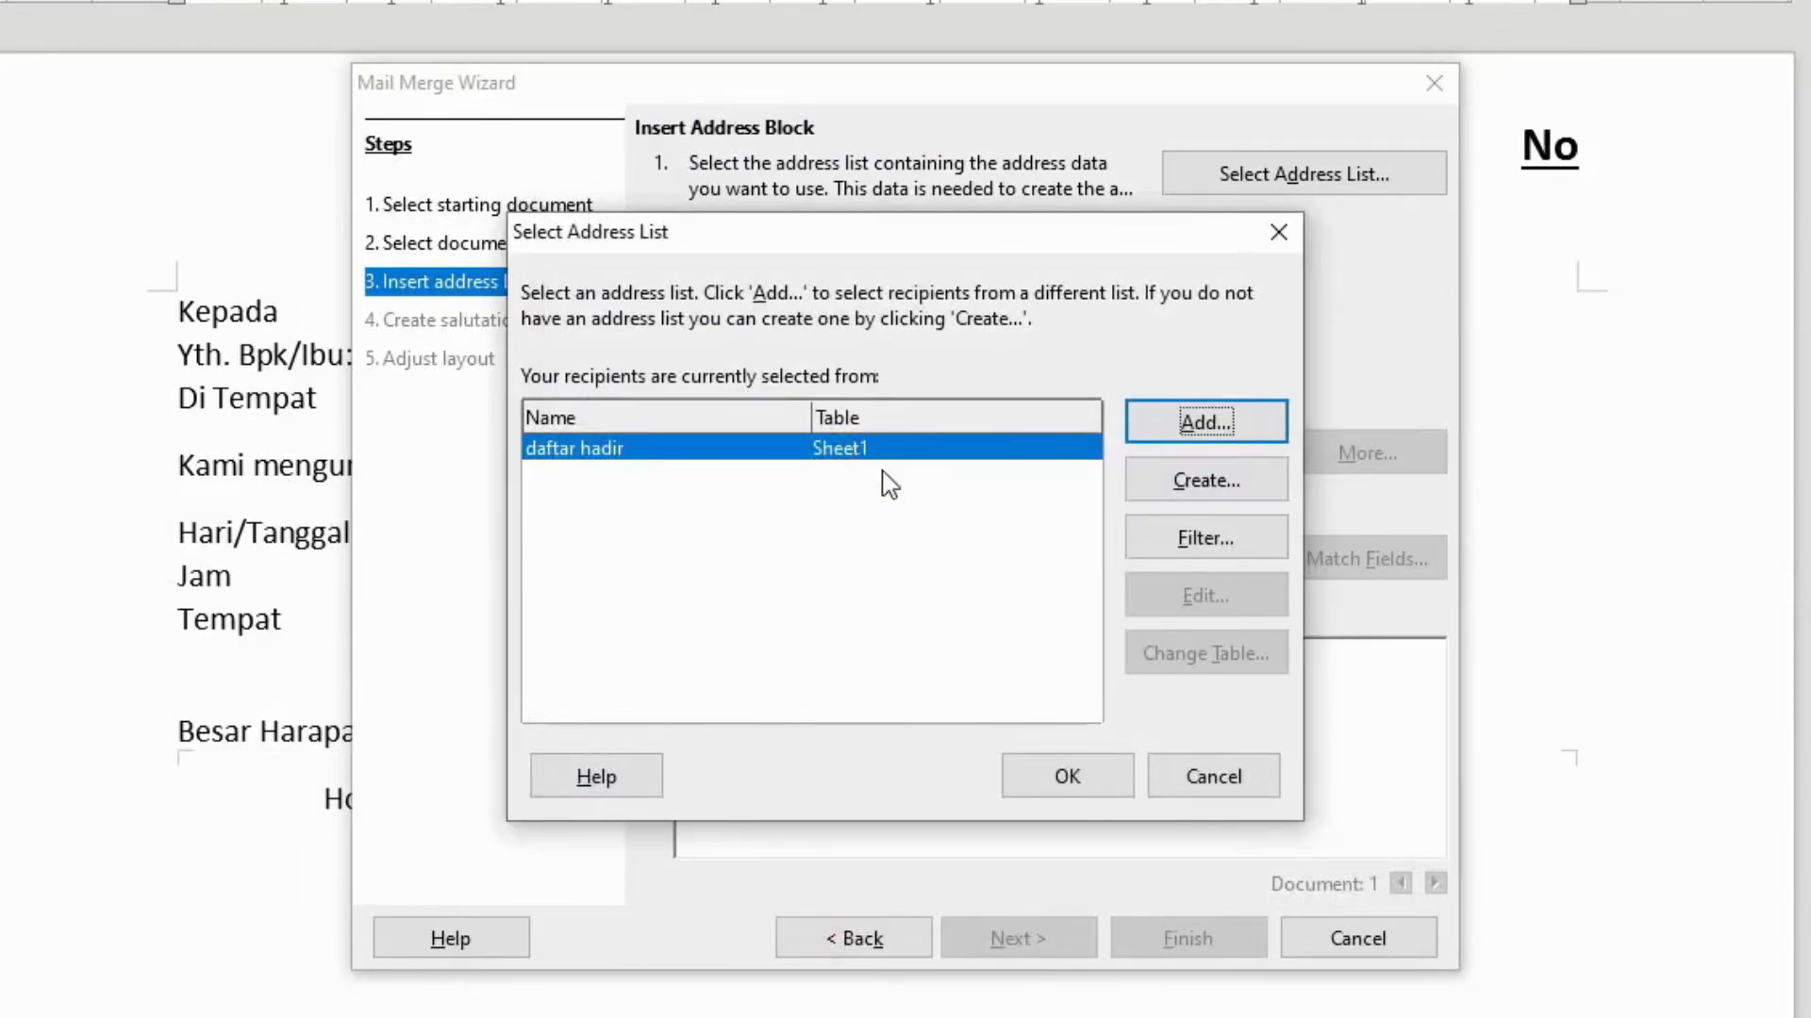
pyautogui.click(1050, 781)
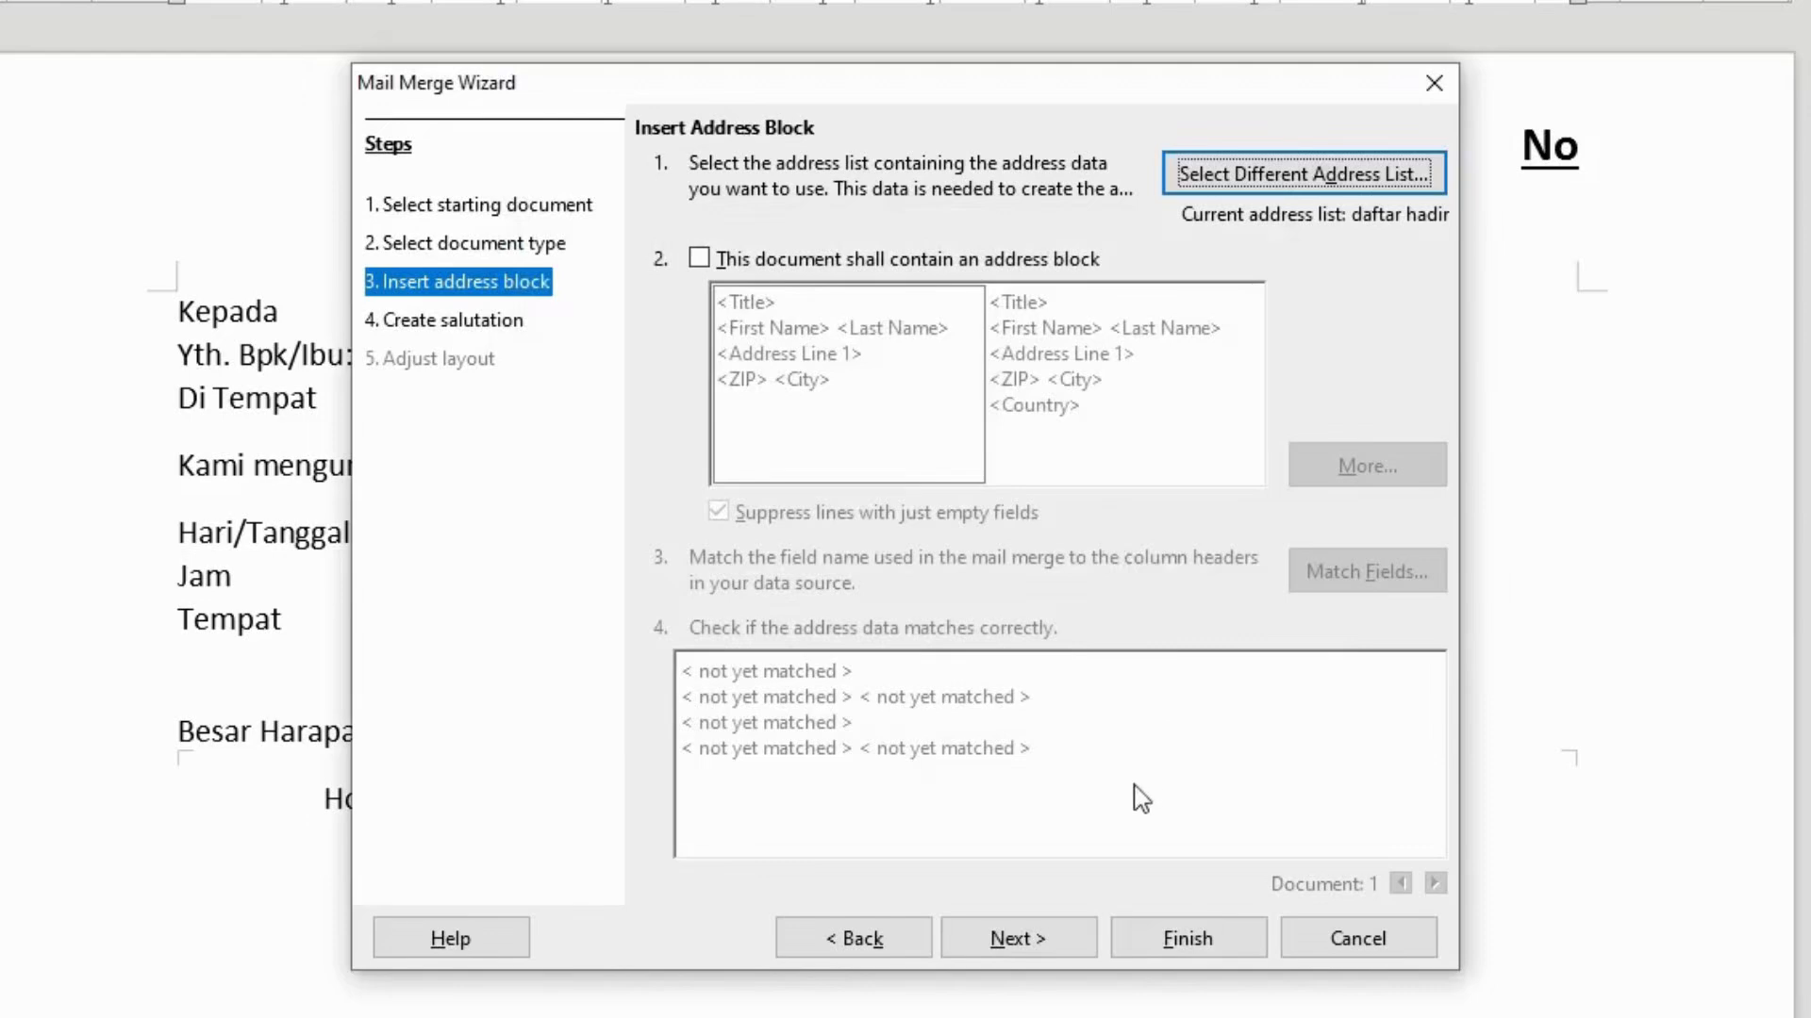
pyautogui.click(1252, 951)
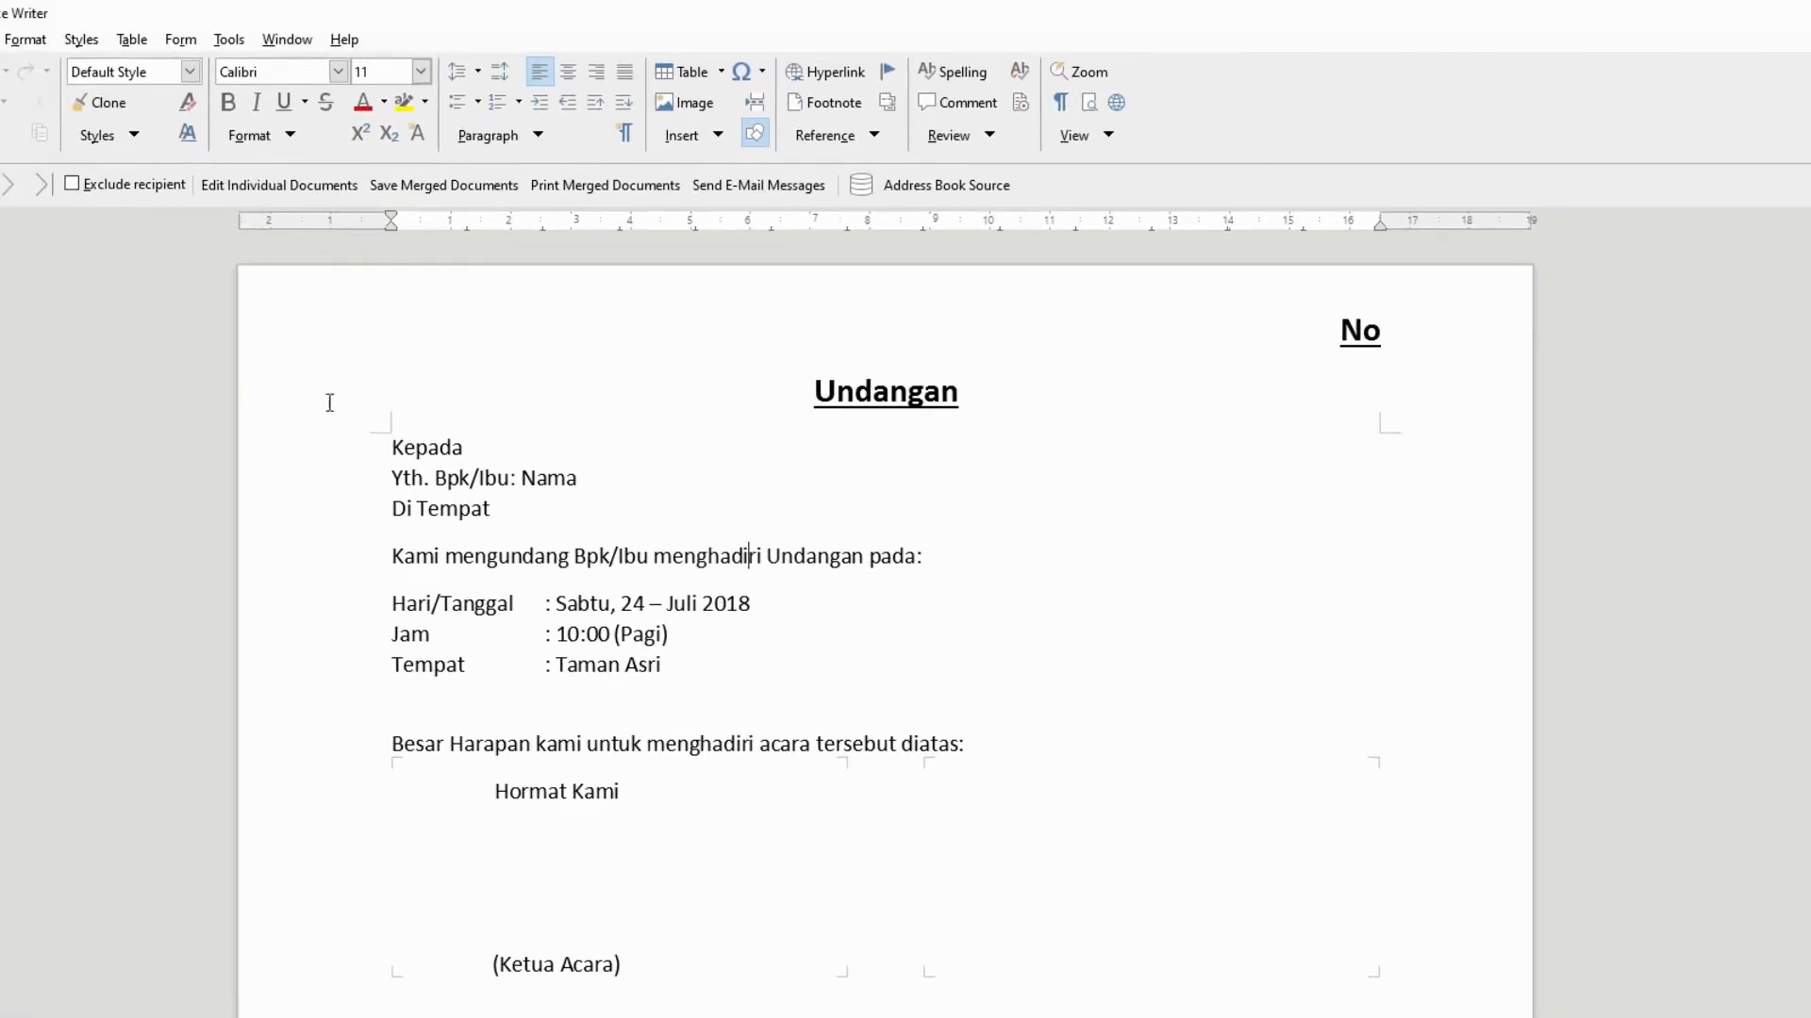
# Display the daftar hadir data source above the document and look through its No and Nama records.
pyautogui.click(863, 185)
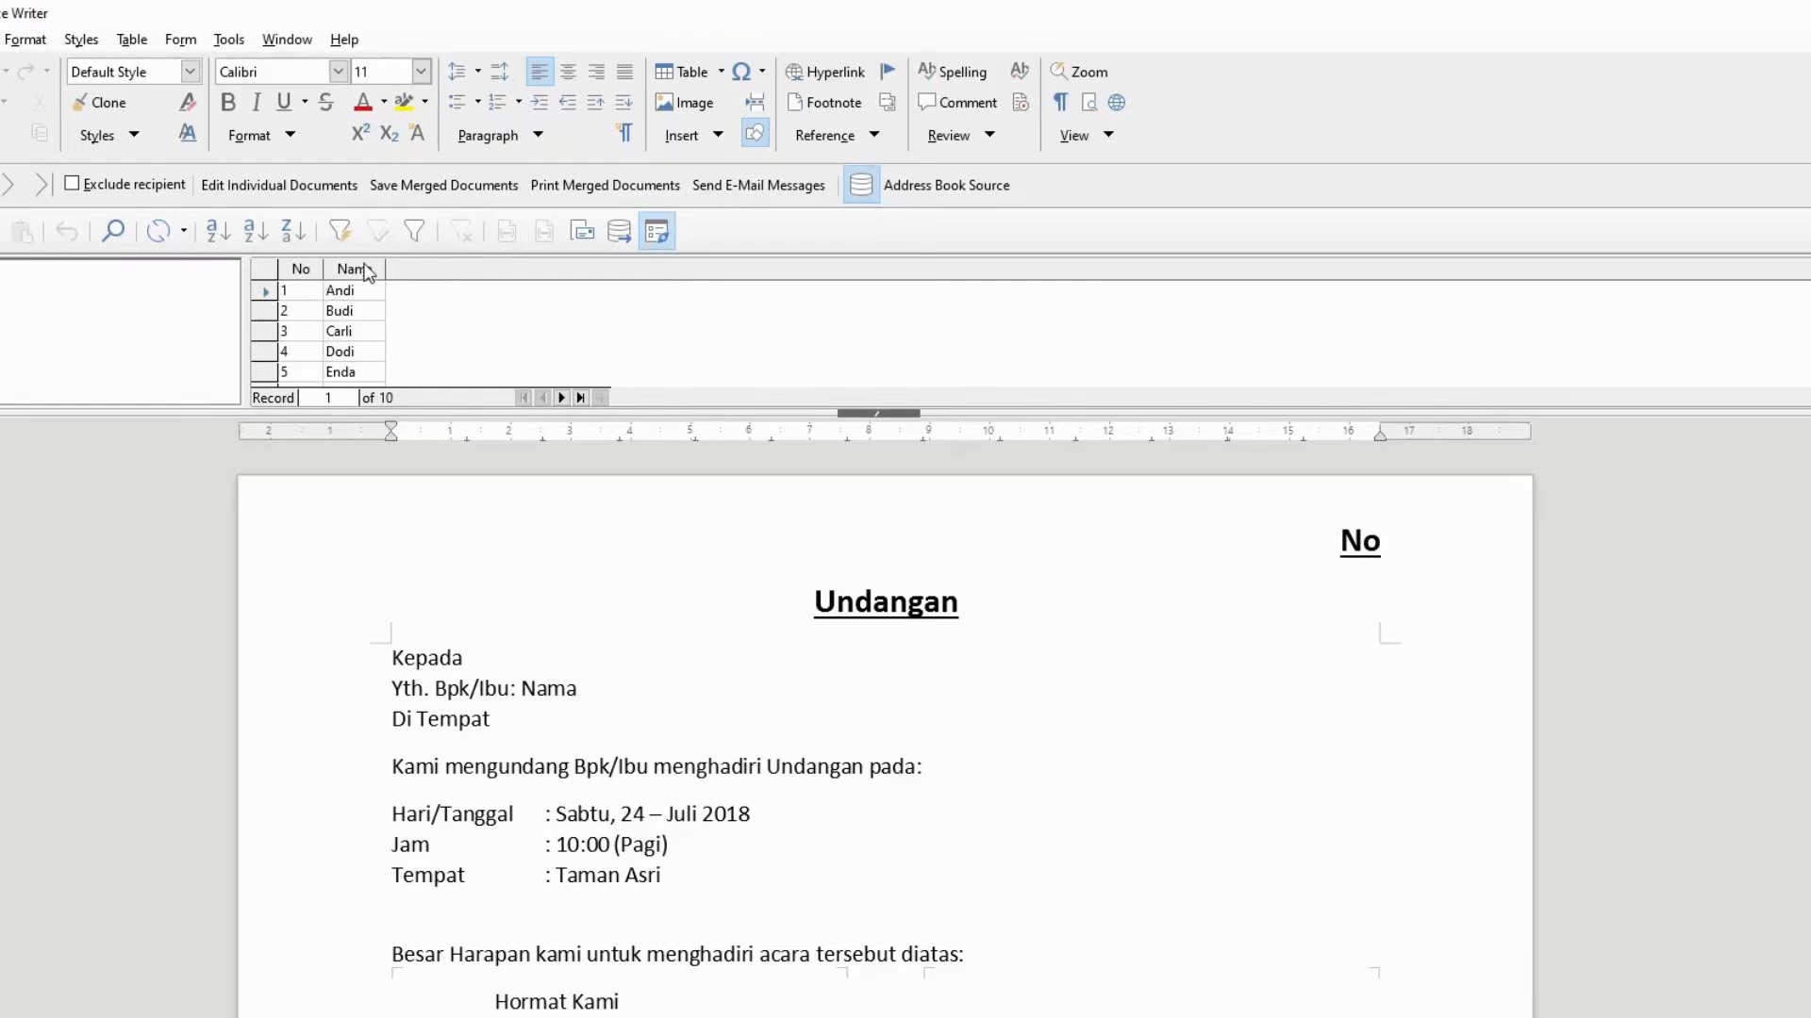
pyautogui.scroll(-2, 338, 323)
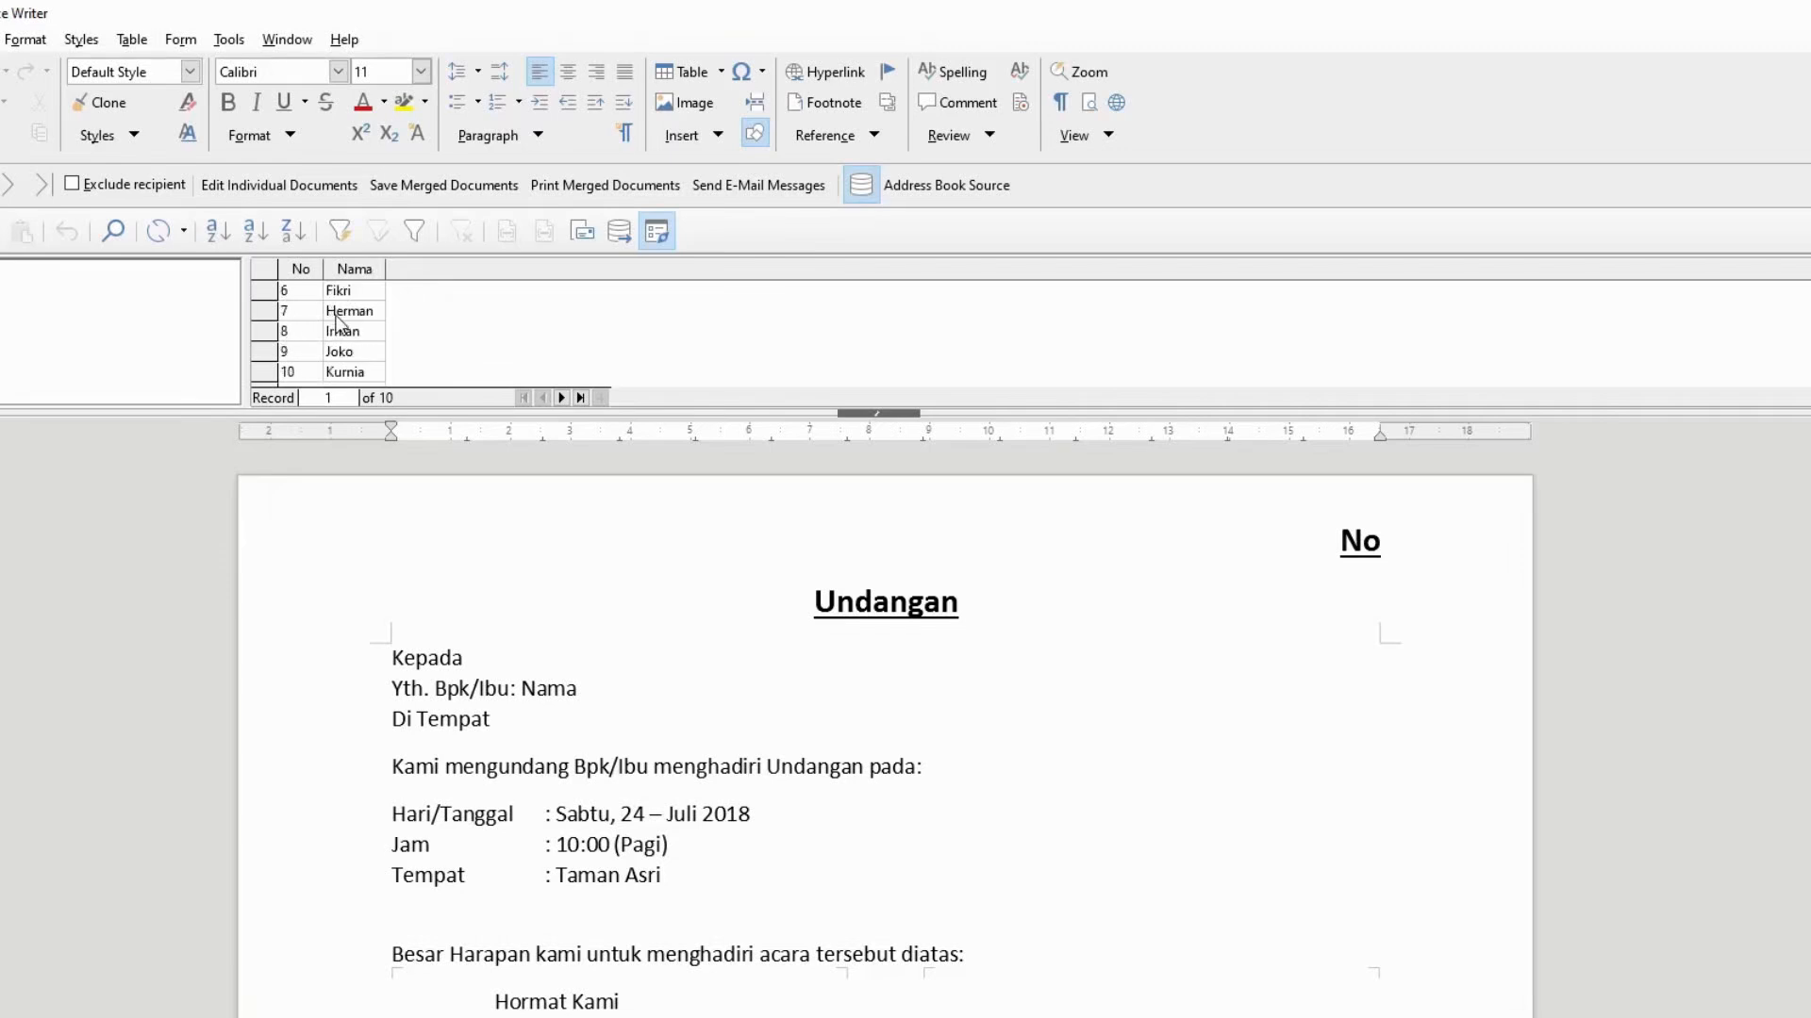
pyautogui.scroll(2, 338, 324)
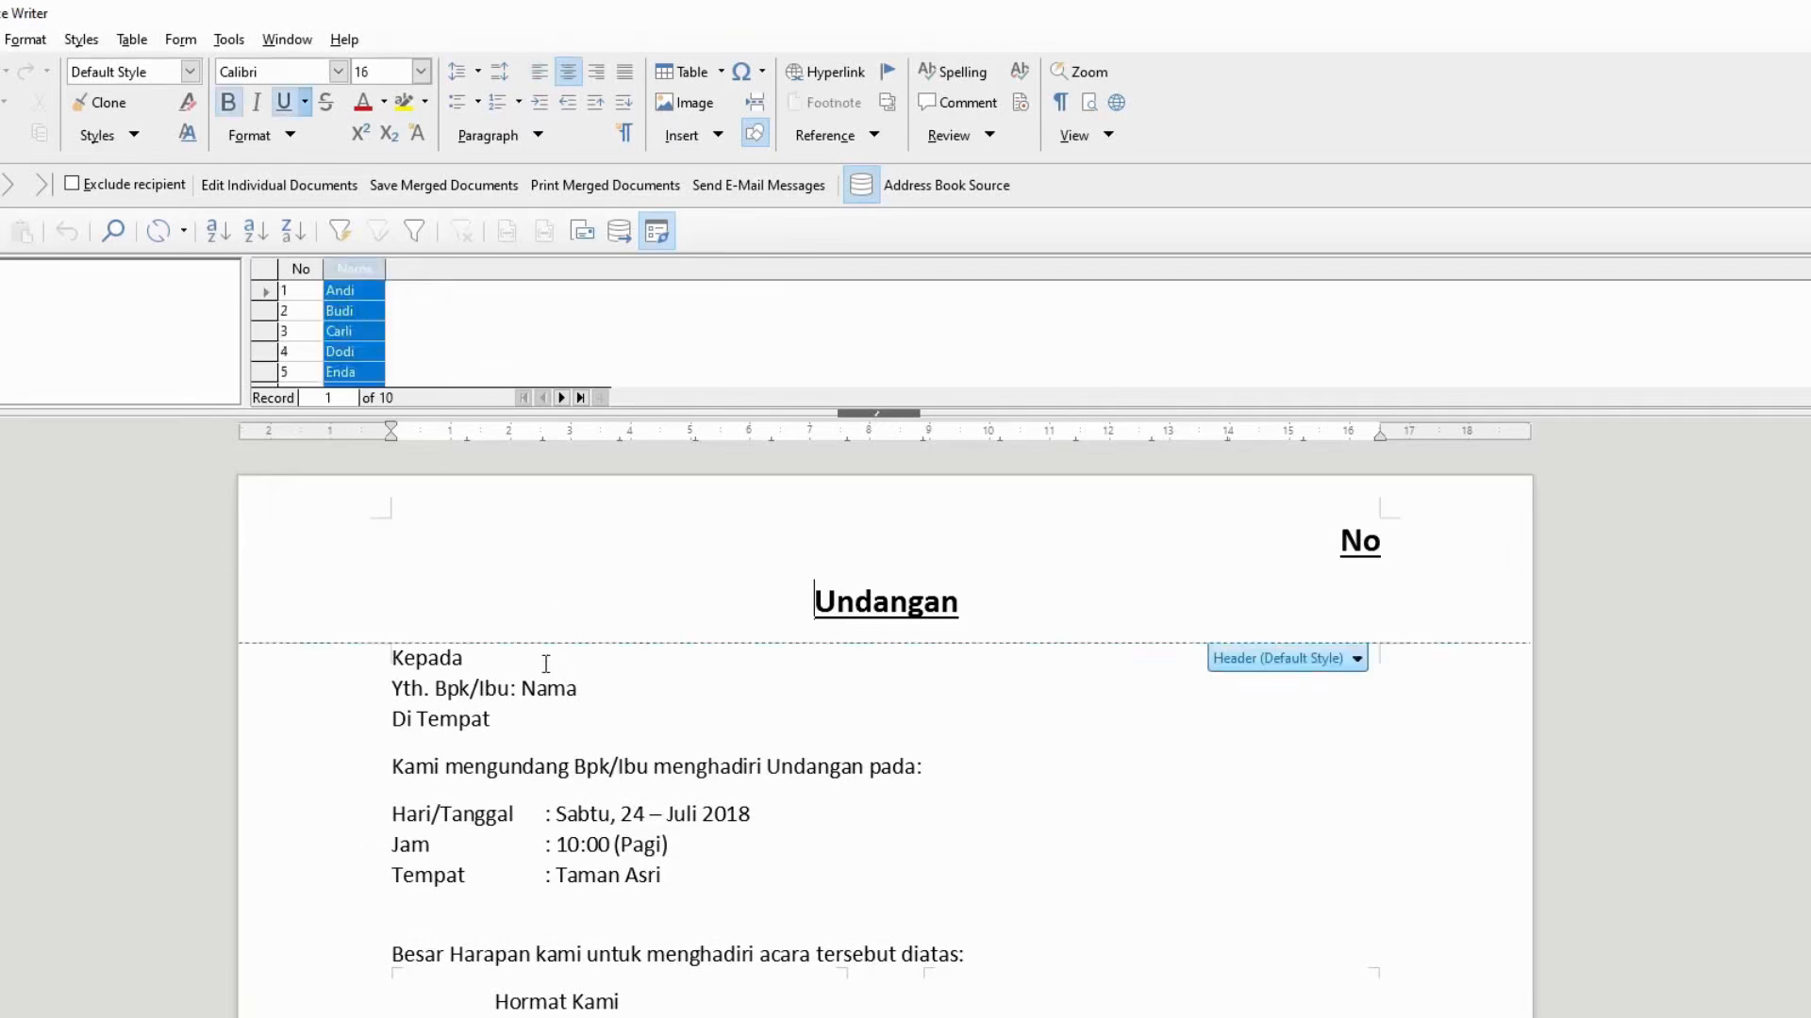
# Replace the Nama placeholder after "Yth. Bpk/Ibu:" with the Nama field from the data source.
pyautogui.click(526, 688)
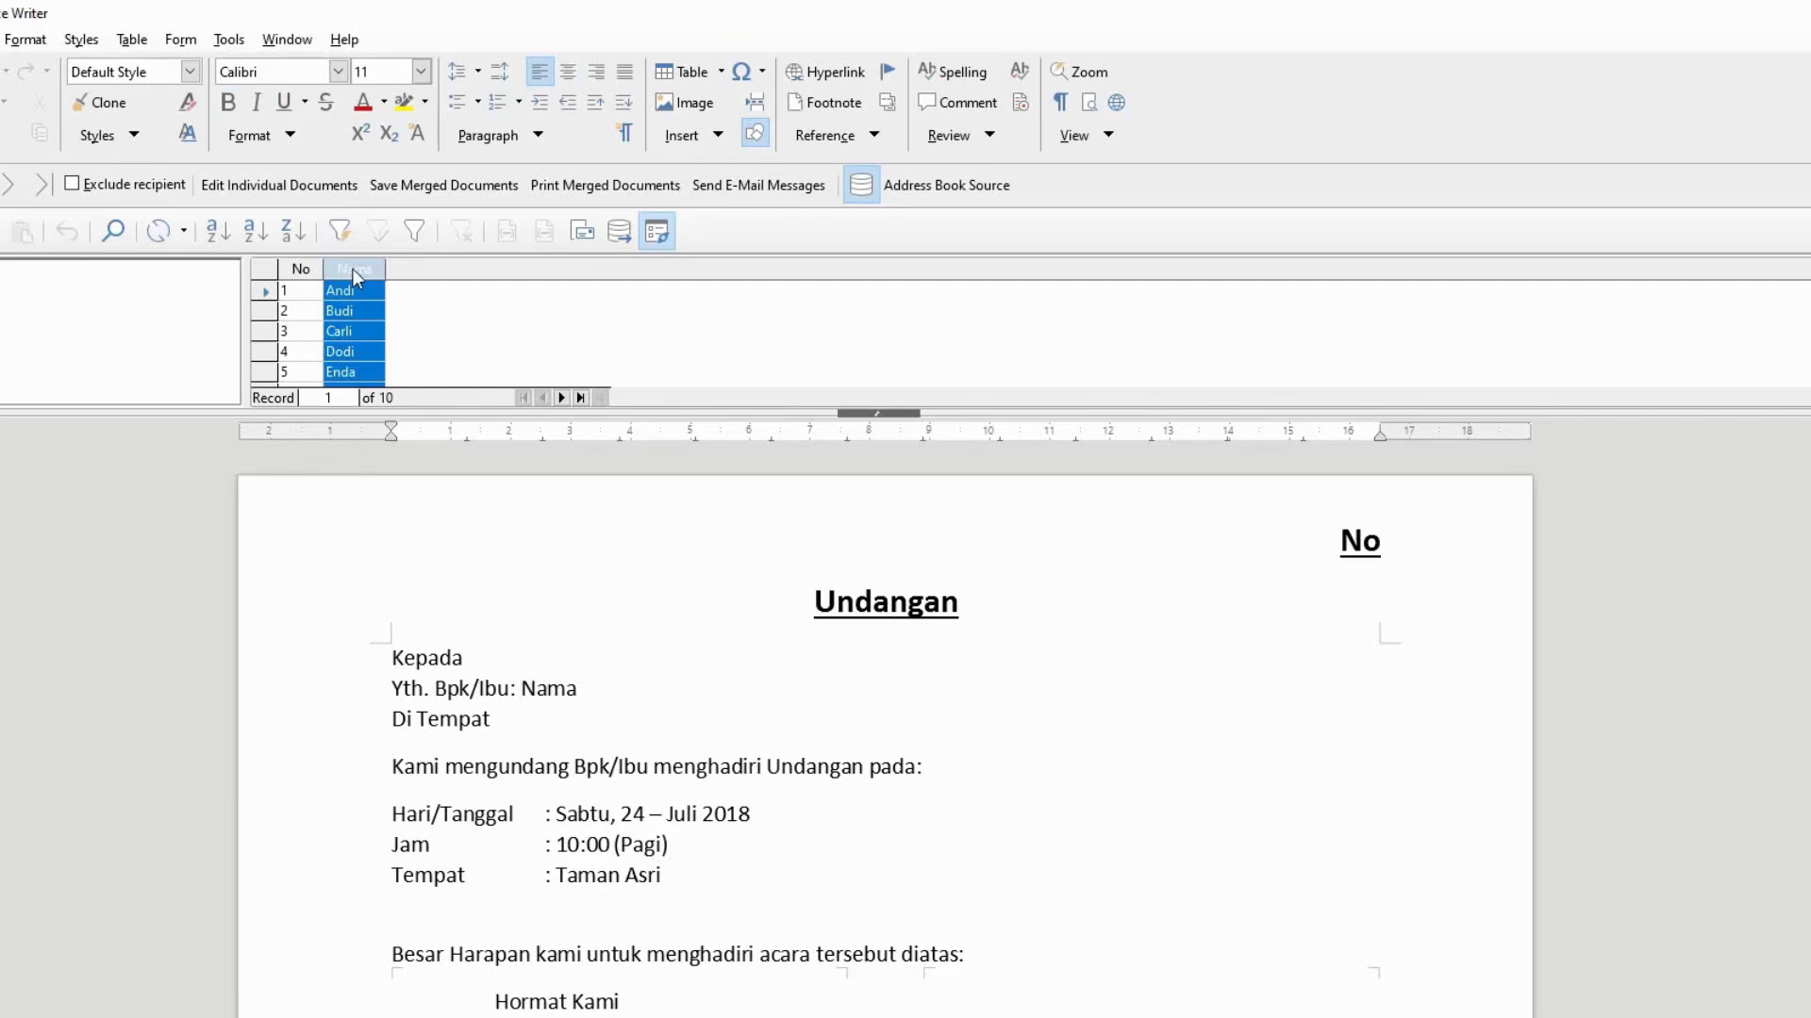
pyautogui.moveTo(353, 269); pyautogui.dragTo(654, 693)
pyautogui.press('Delete')
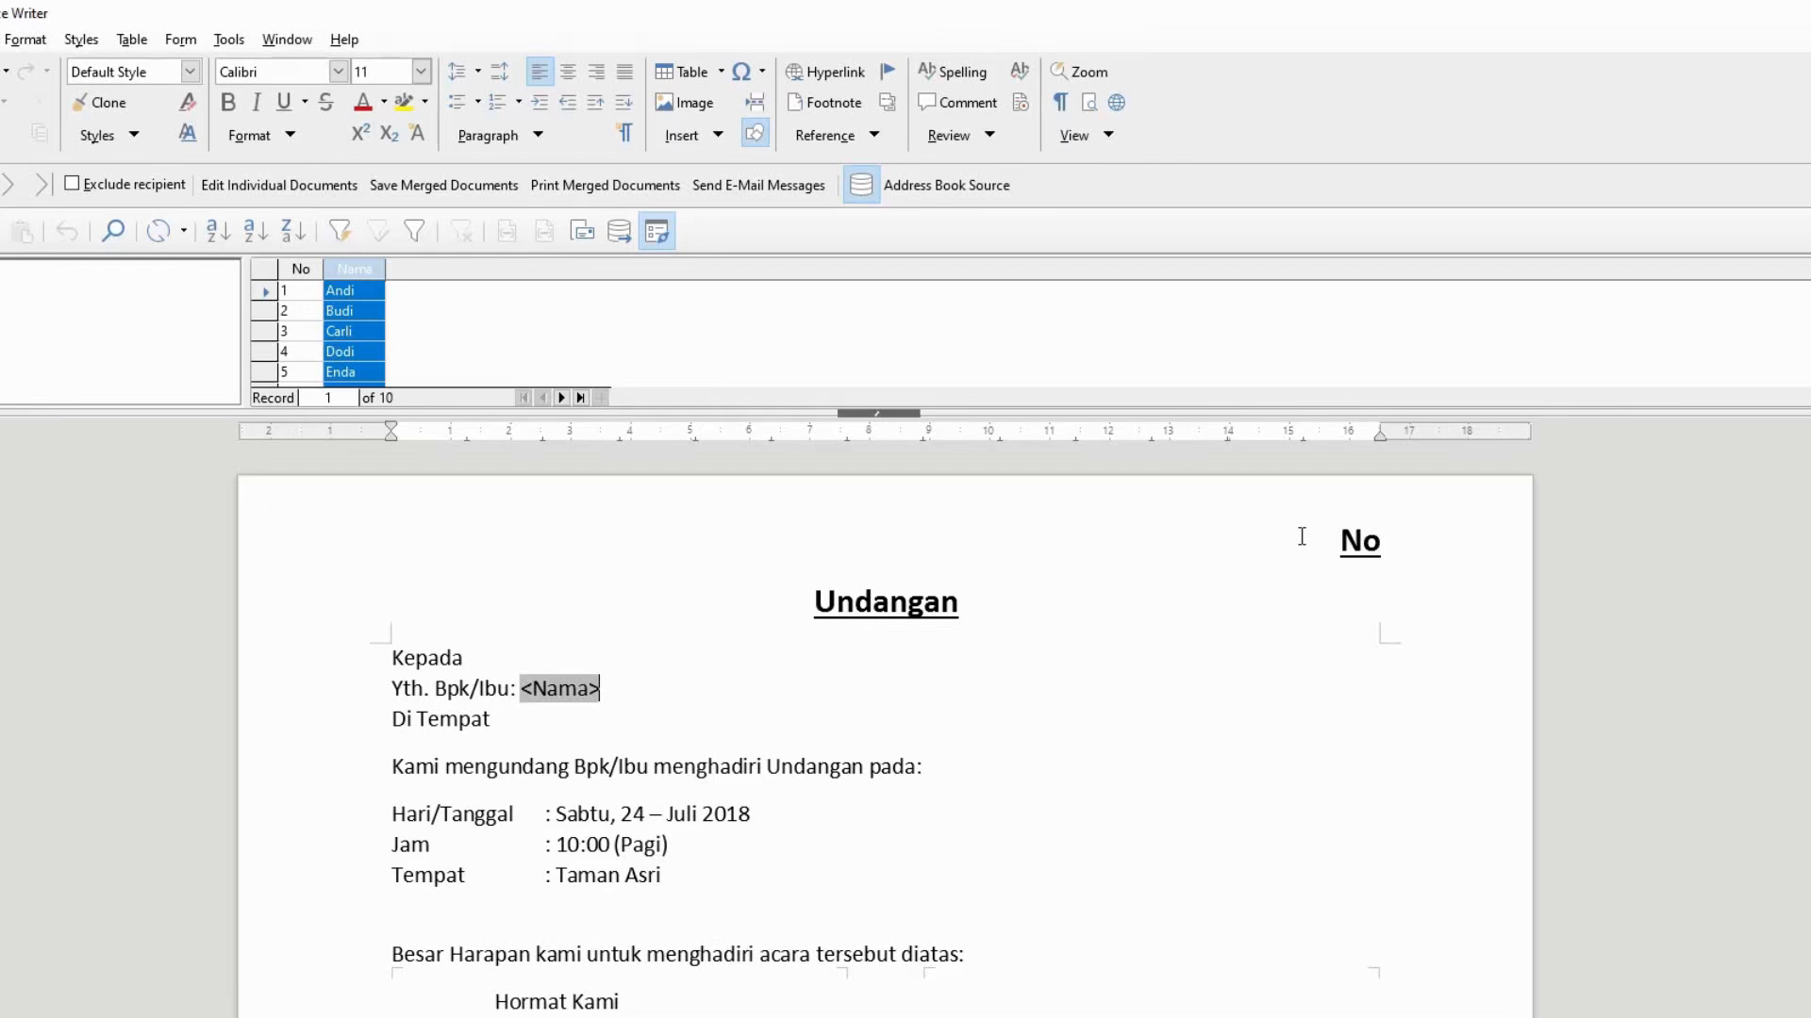
# Replace the No placeholder in the page header with the No field from the data source.
pyautogui.doubleClick(1358, 542)
pyautogui.click(312, 271)
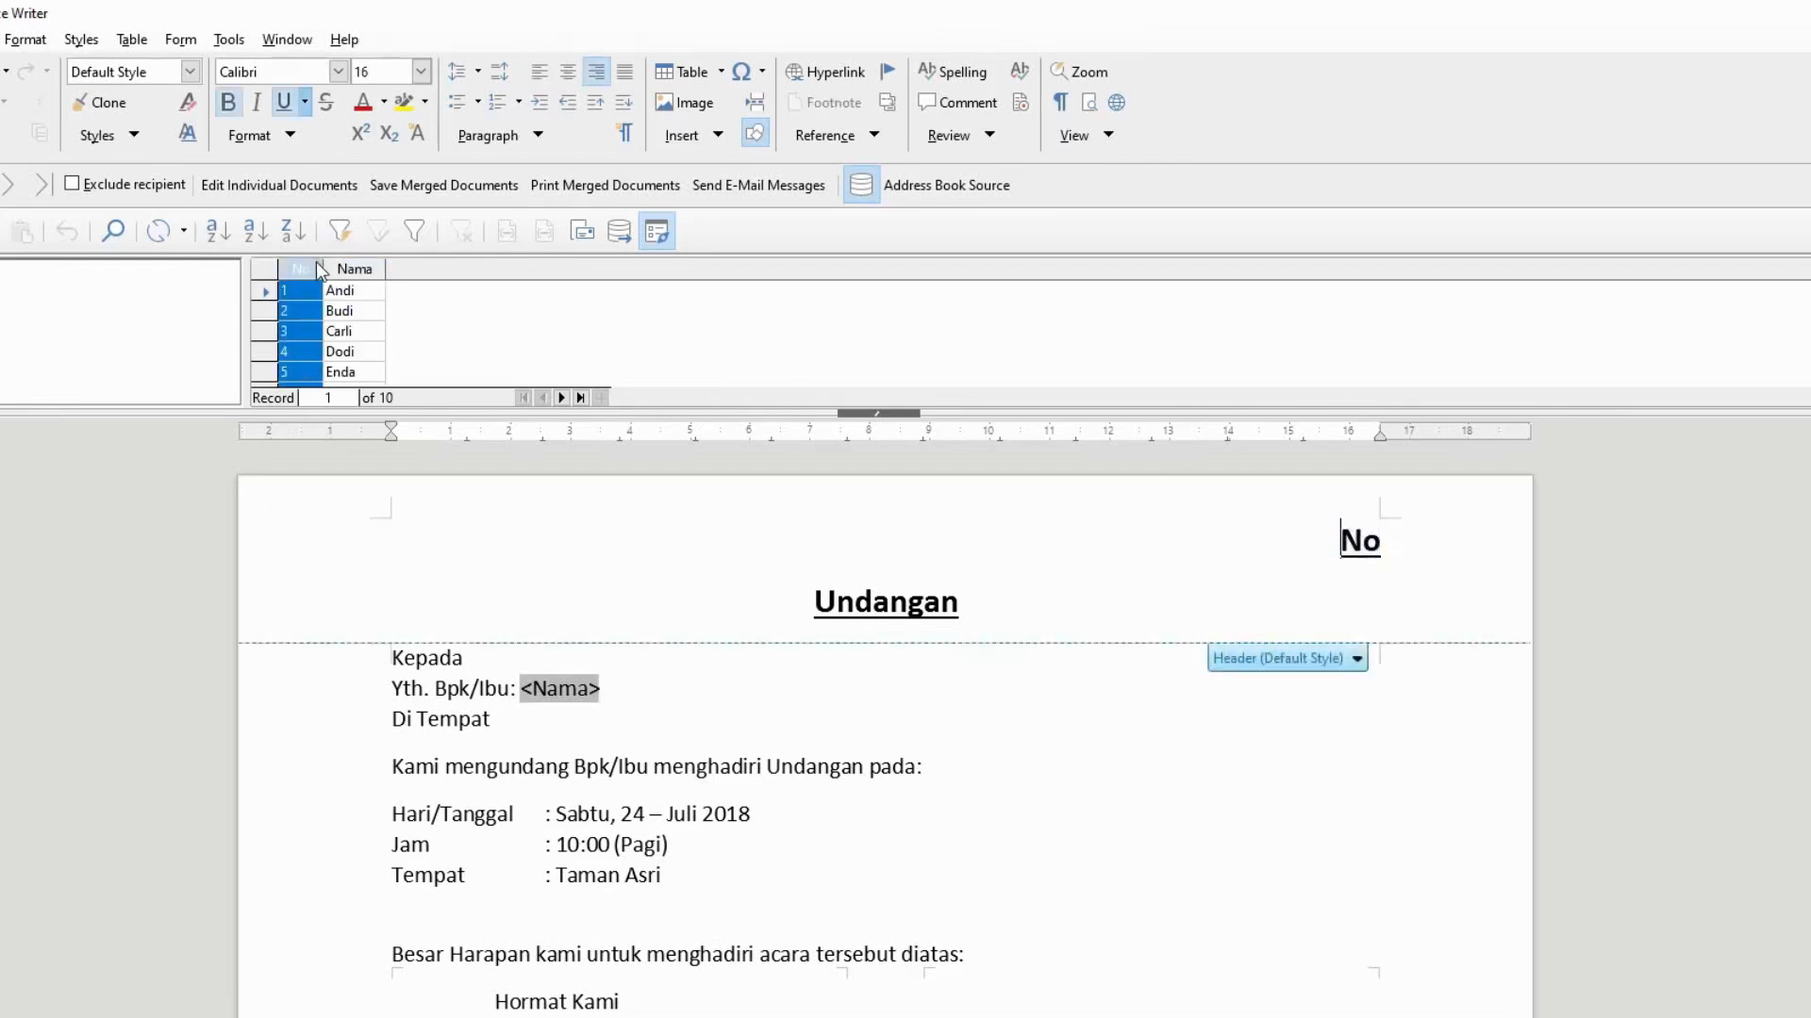
pyautogui.moveTo(312, 270); pyautogui.dragTo(1324, 541)
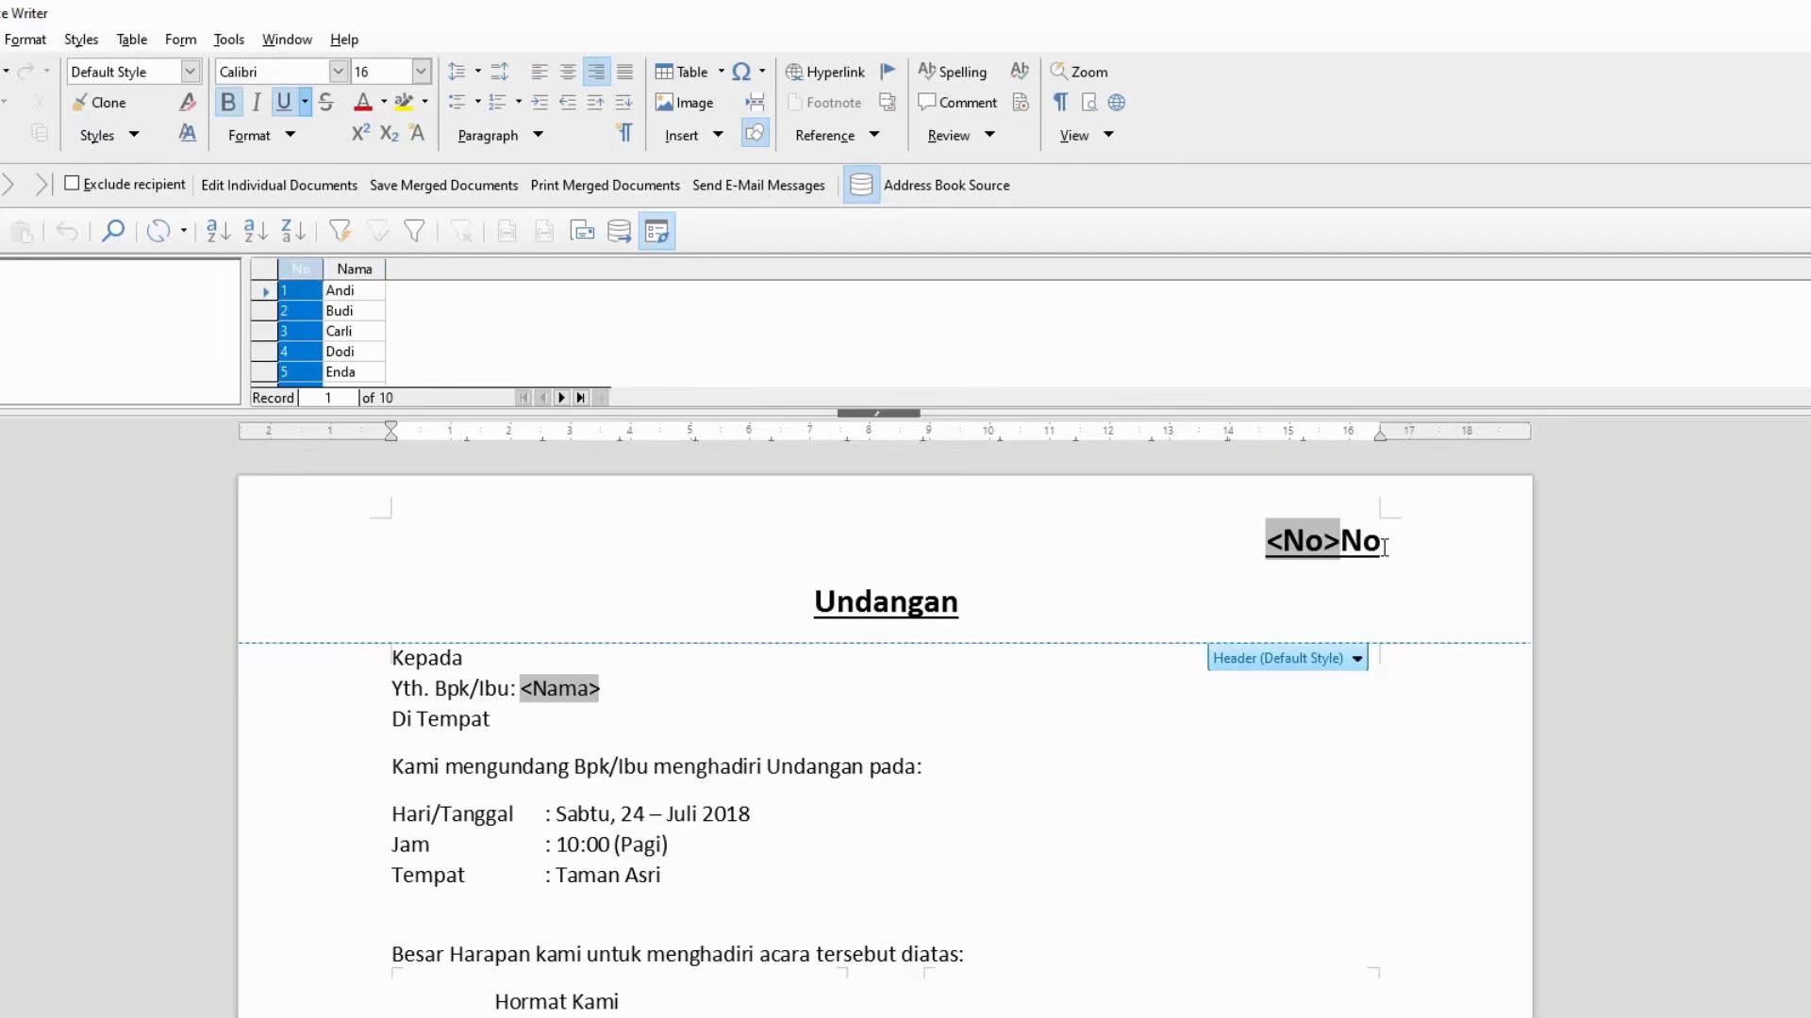
pyautogui.press('BackSpace')
pyautogui.press('BackSpace')
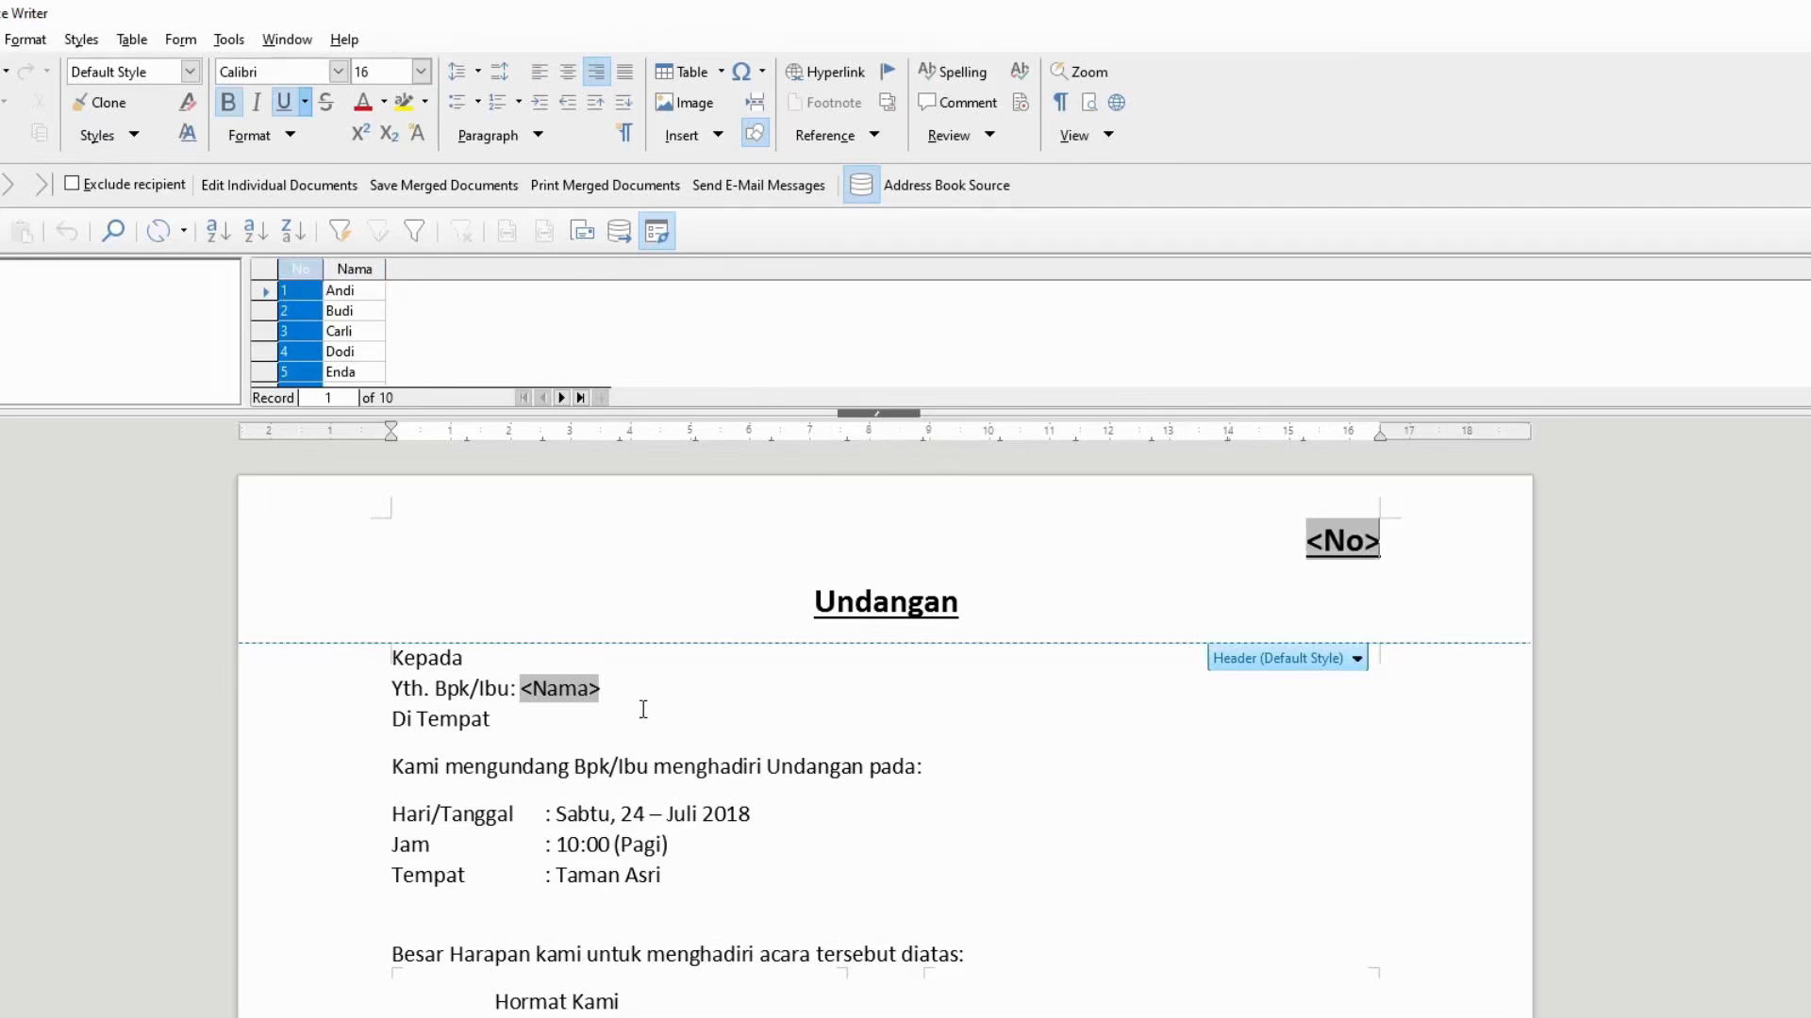
# Preview the second mail merge entry in the invitation, and return to the first entry.
pyautogui.click(854, 685)
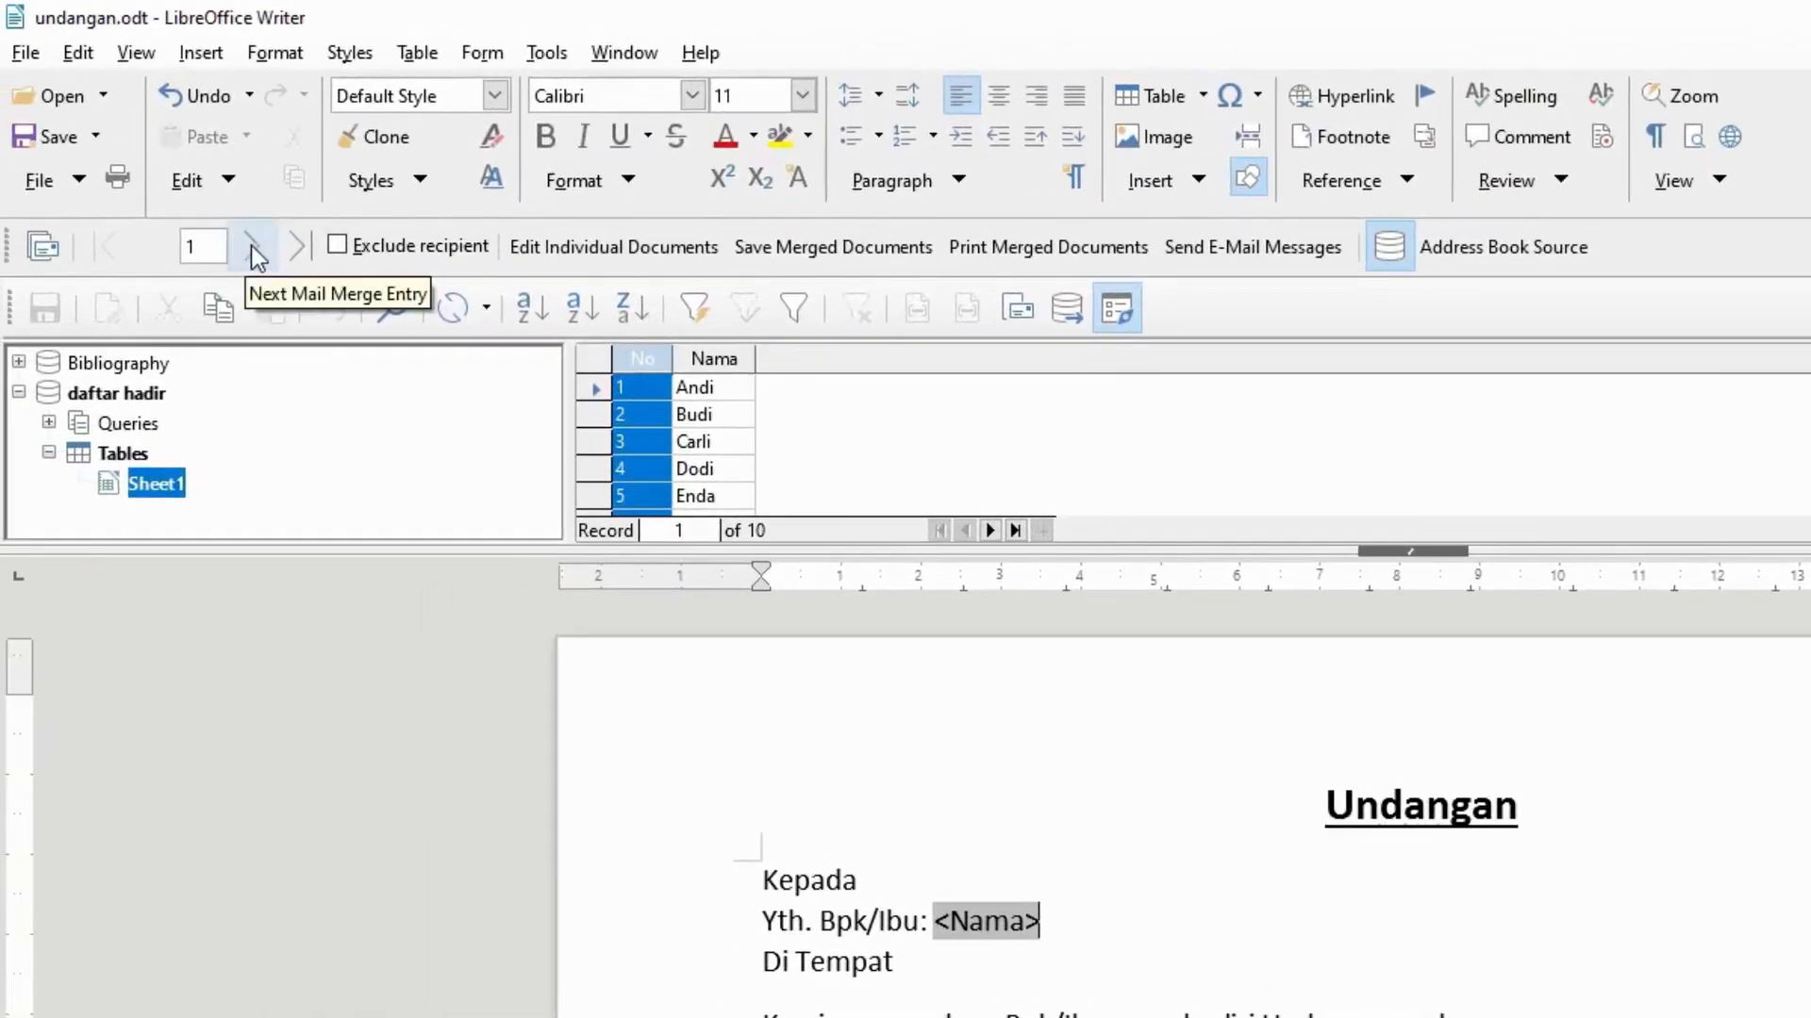
pyautogui.click(251, 246)
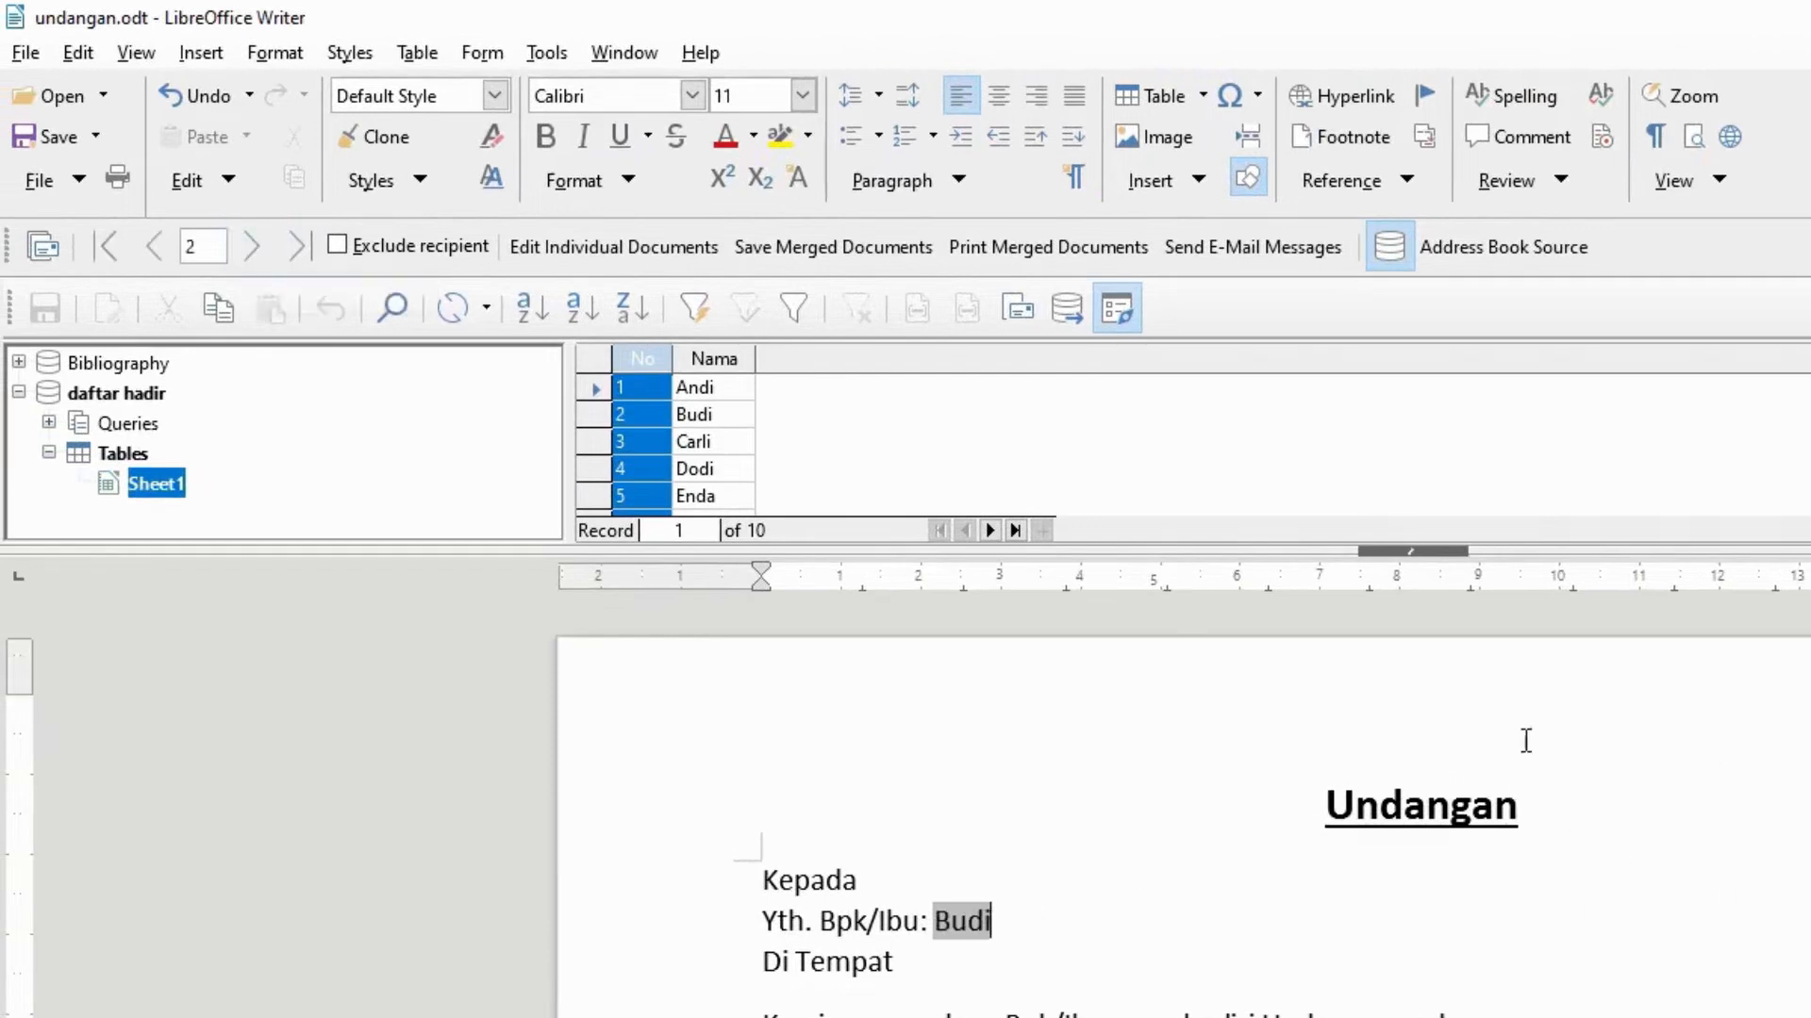
pyautogui.click(153, 249)
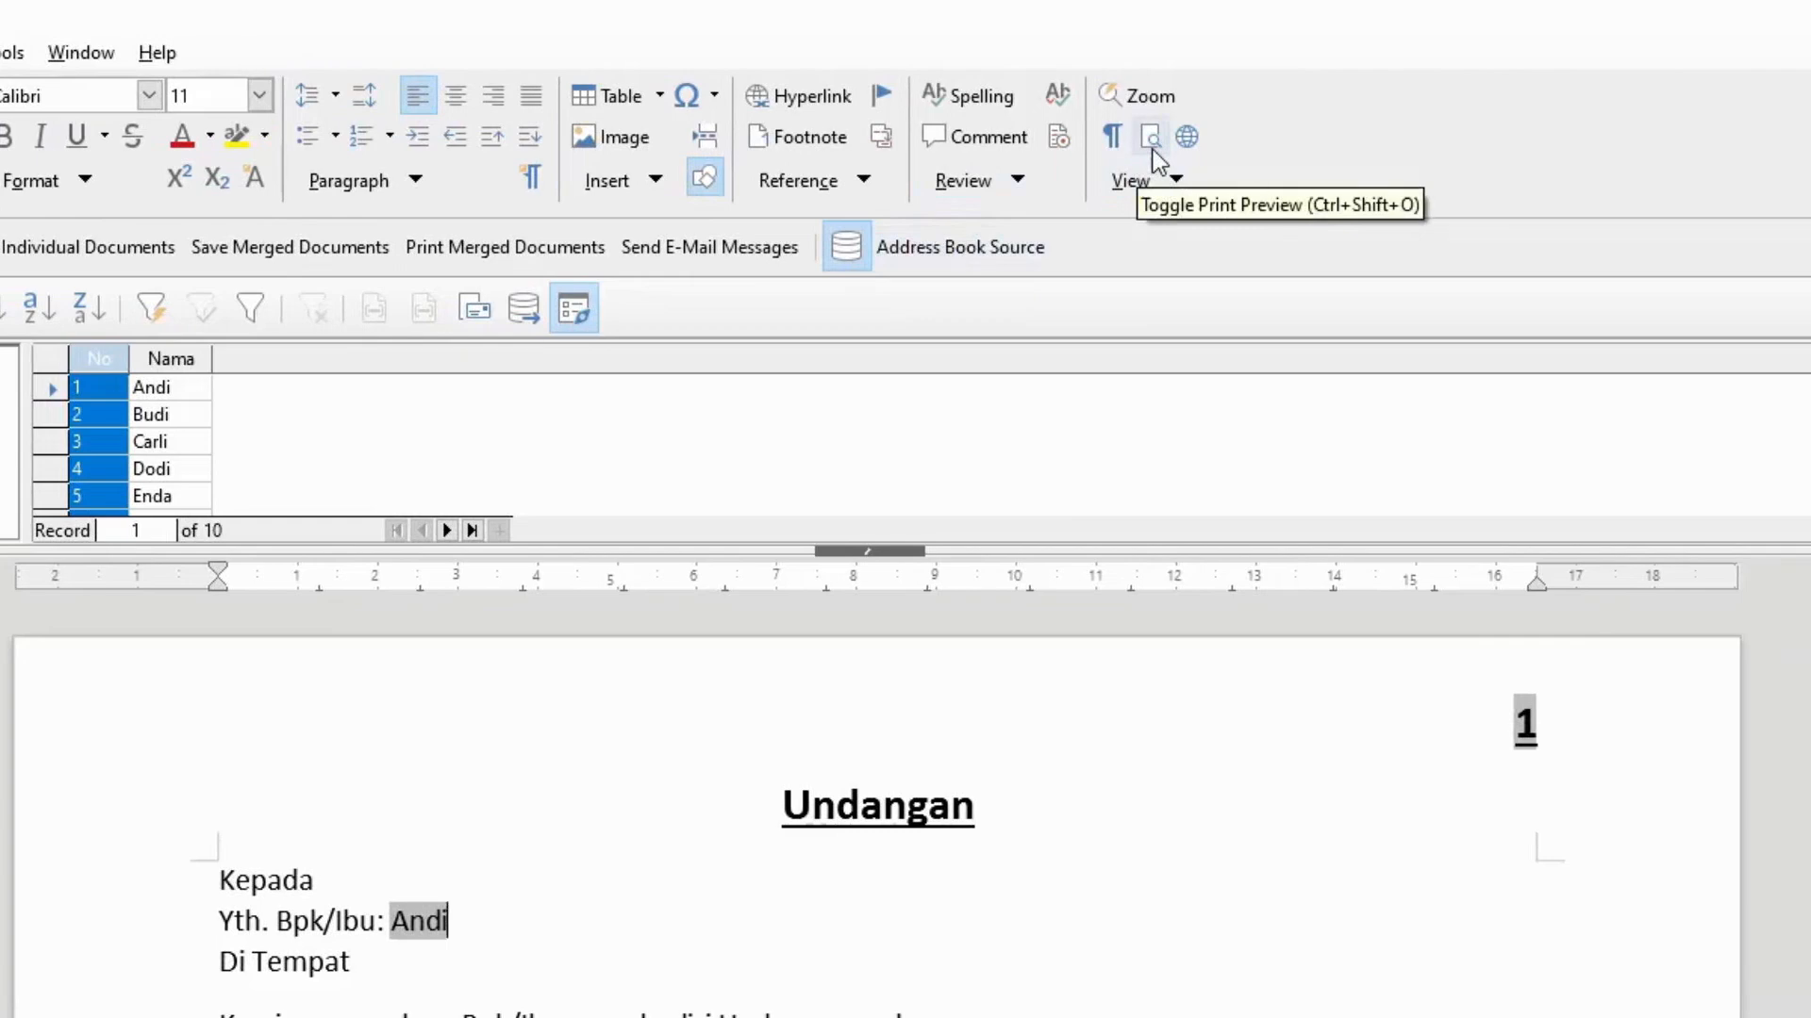
# Save the merged invitations as a single large ODF text document named "Undangan finish".
pyautogui.click(1151, 141)
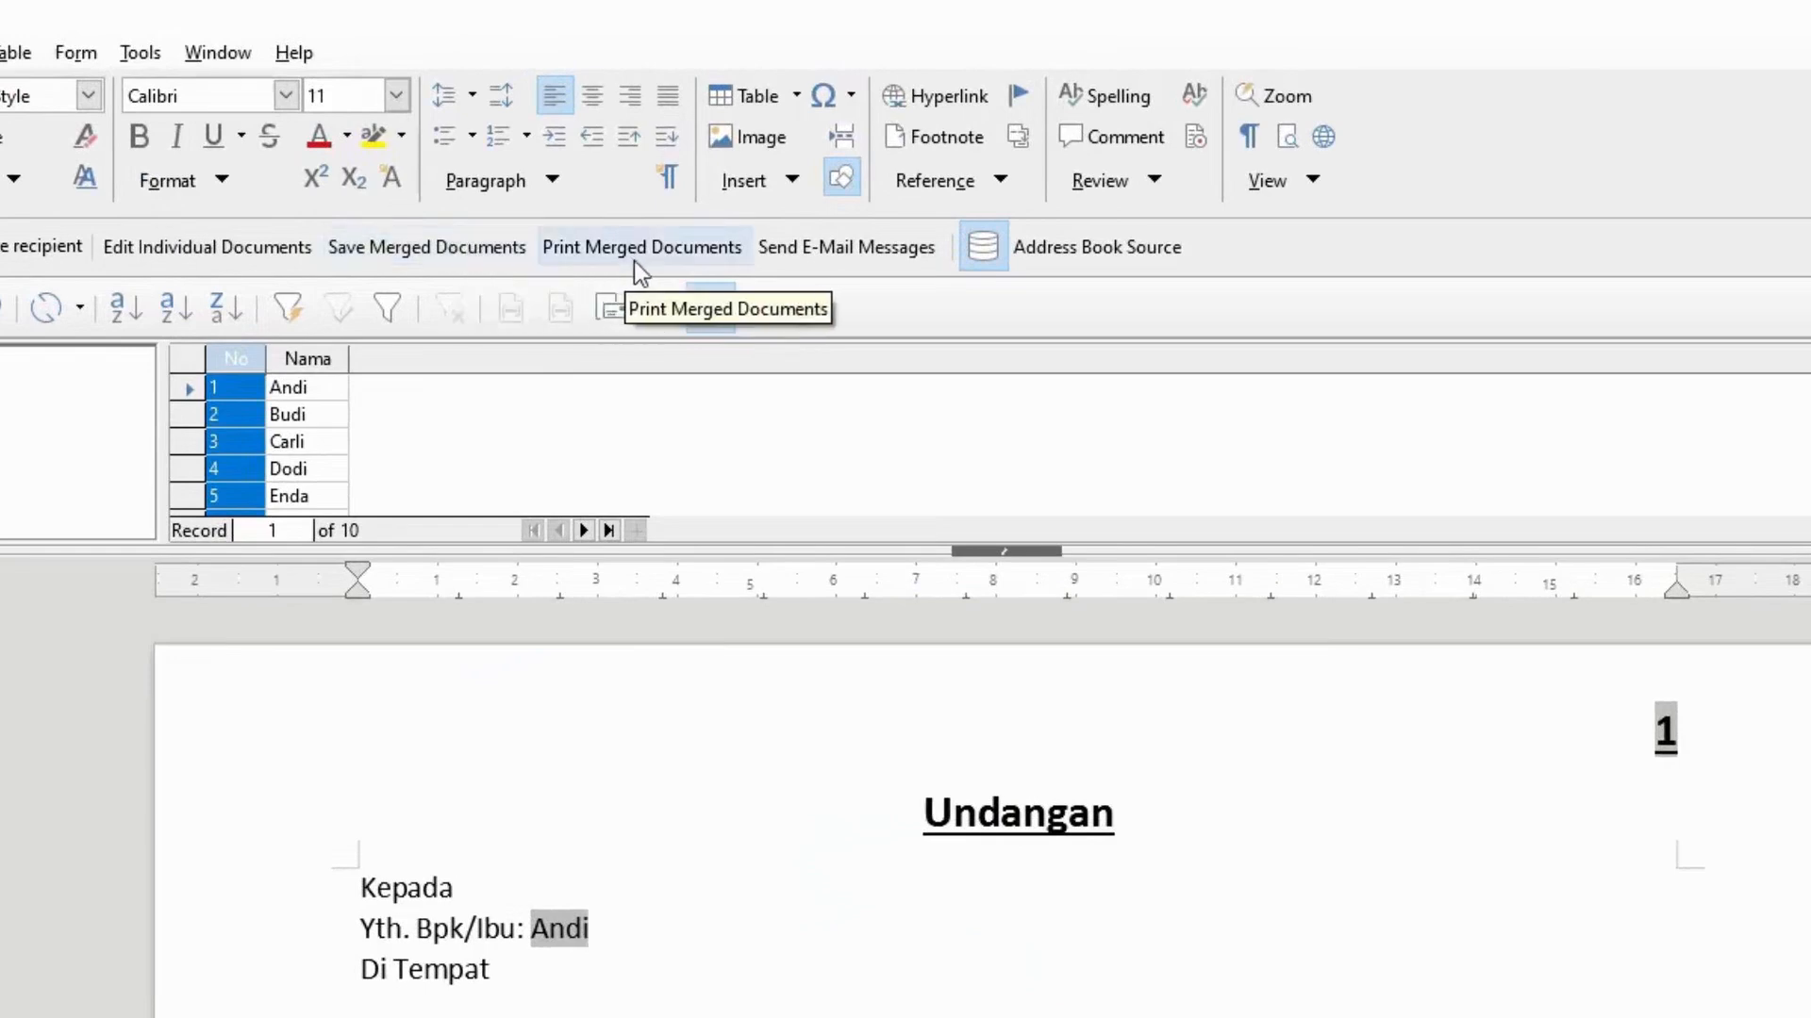
pyautogui.click(498, 255)
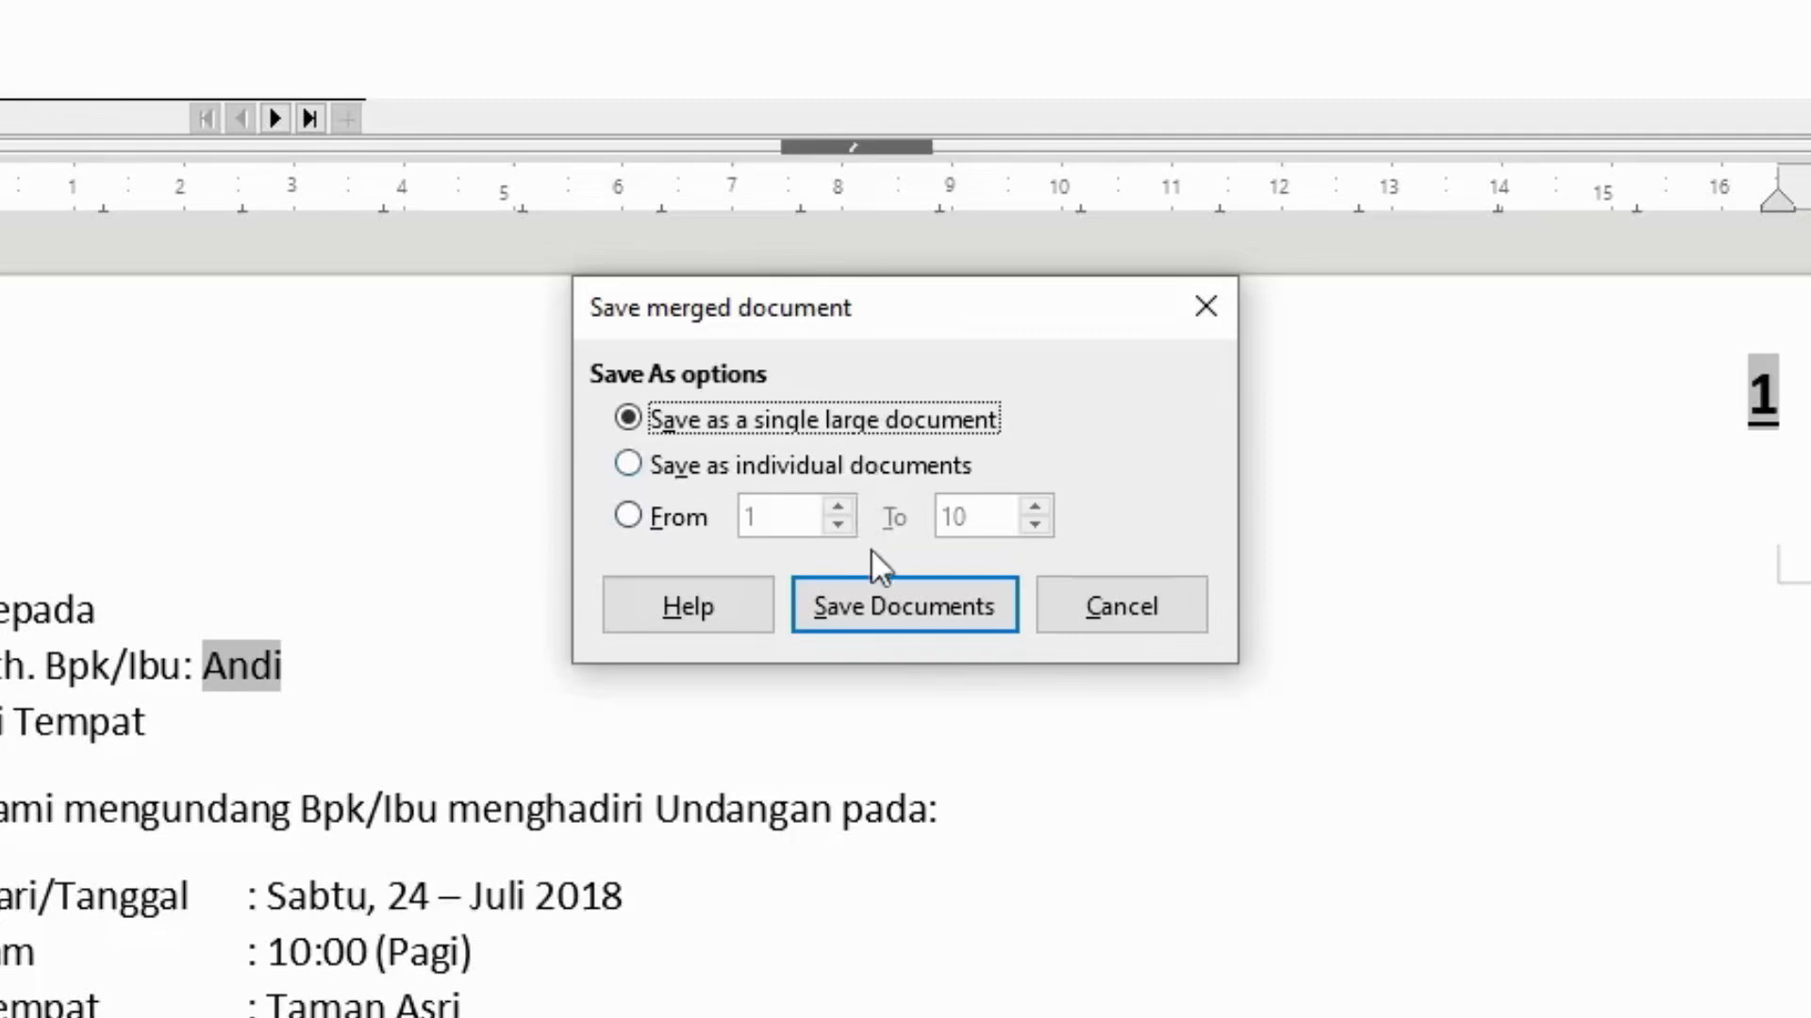
pyautogui.click(878, 618)
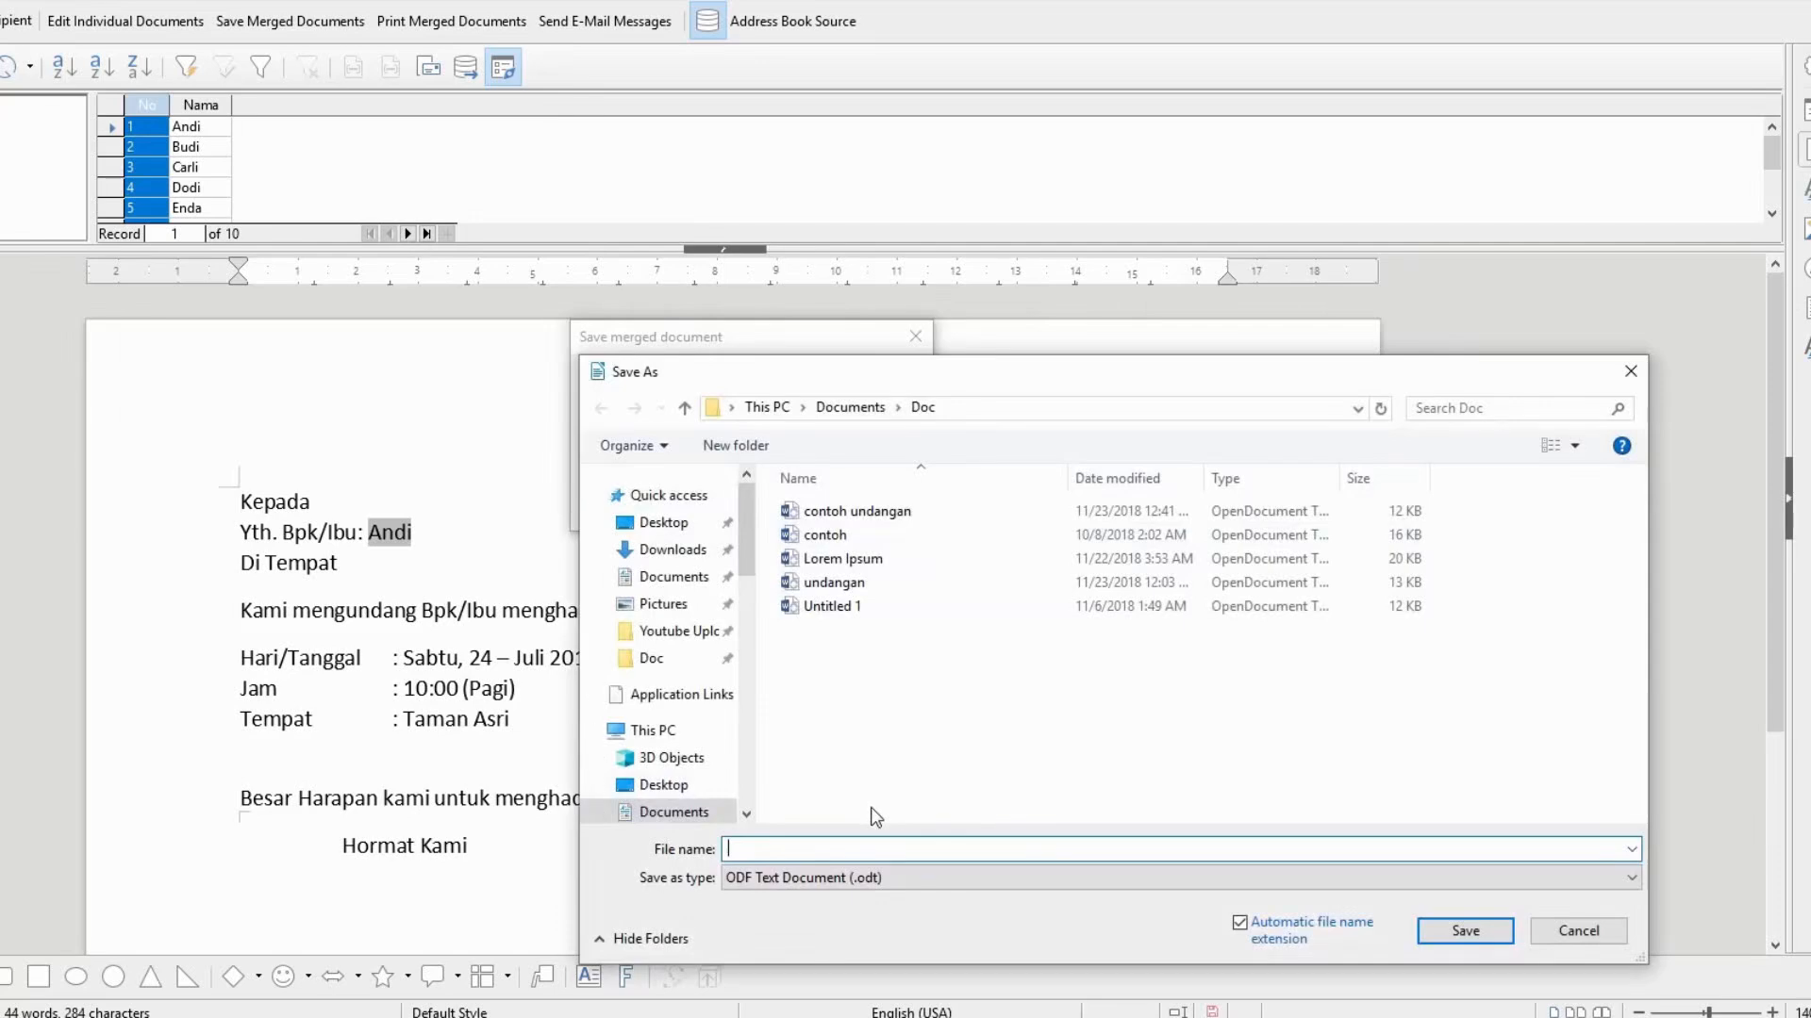
pyautogui.write('Undangan finish')
pyautogui.press('Return')
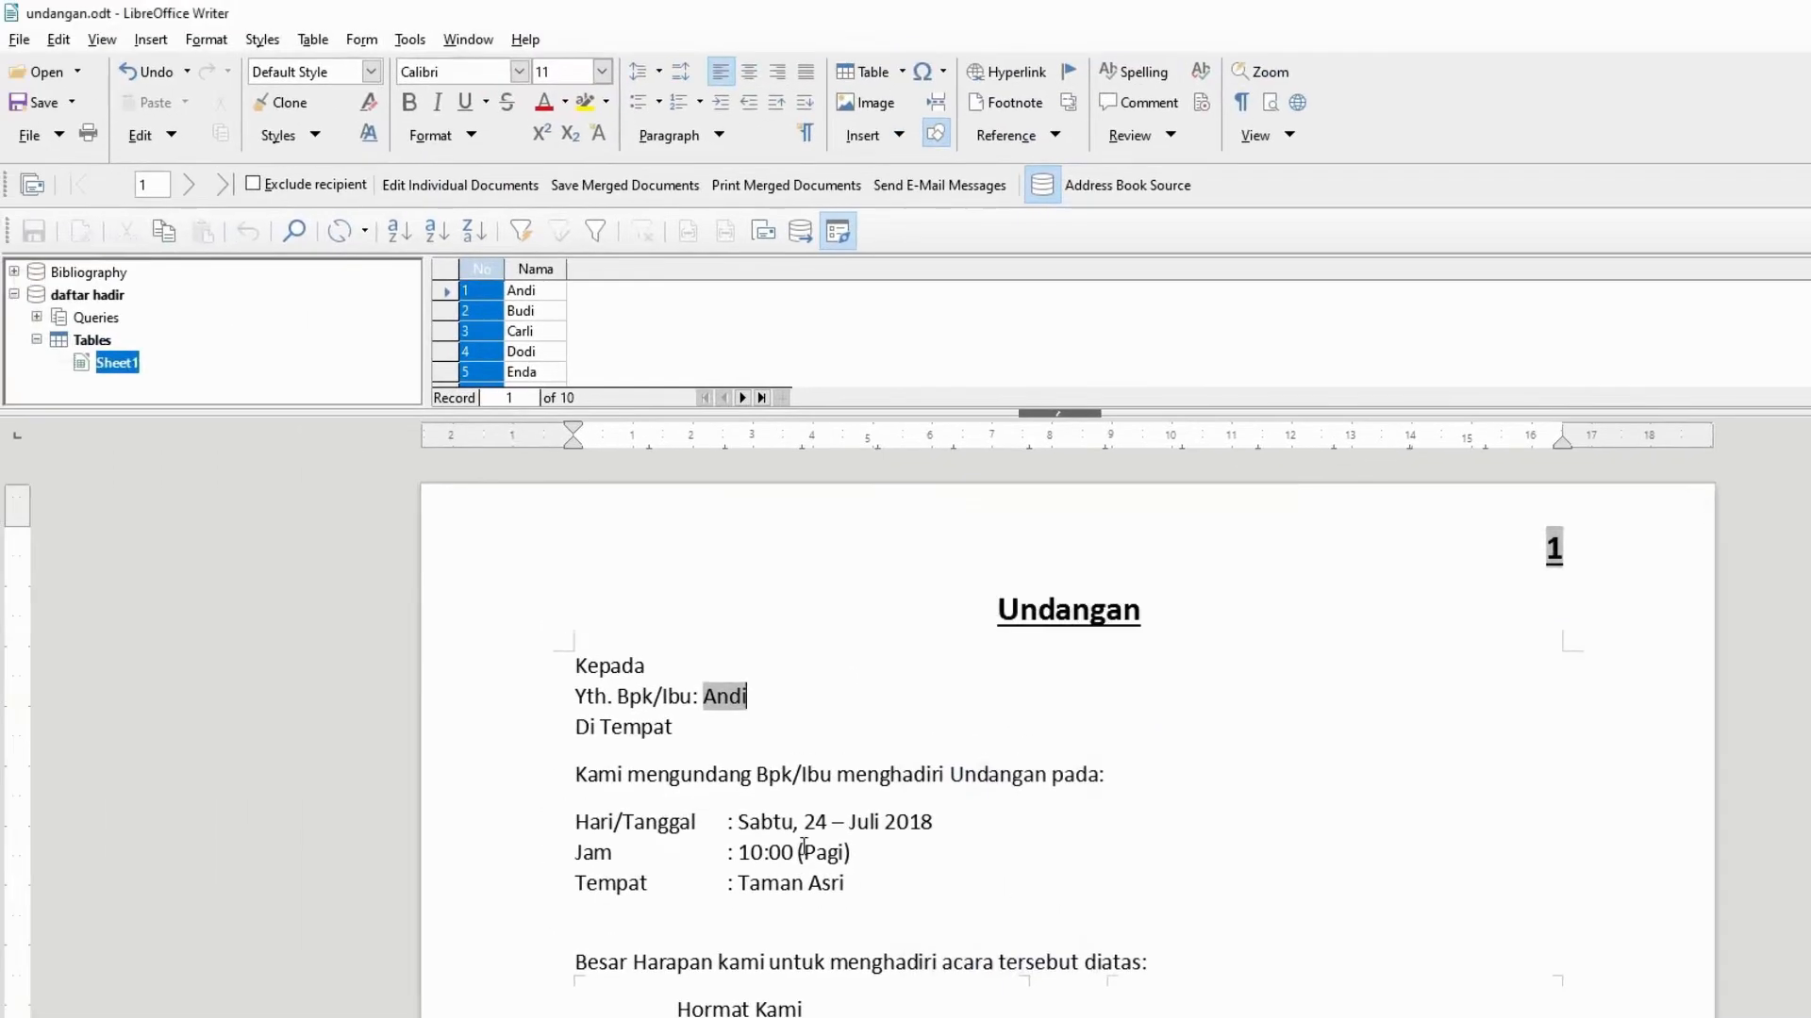
# Open the merged file "Undangan finish" from the Doc folder and look over its first invitation.
pyautogui.click(19, 42)
pyautogui.click(116, 98)
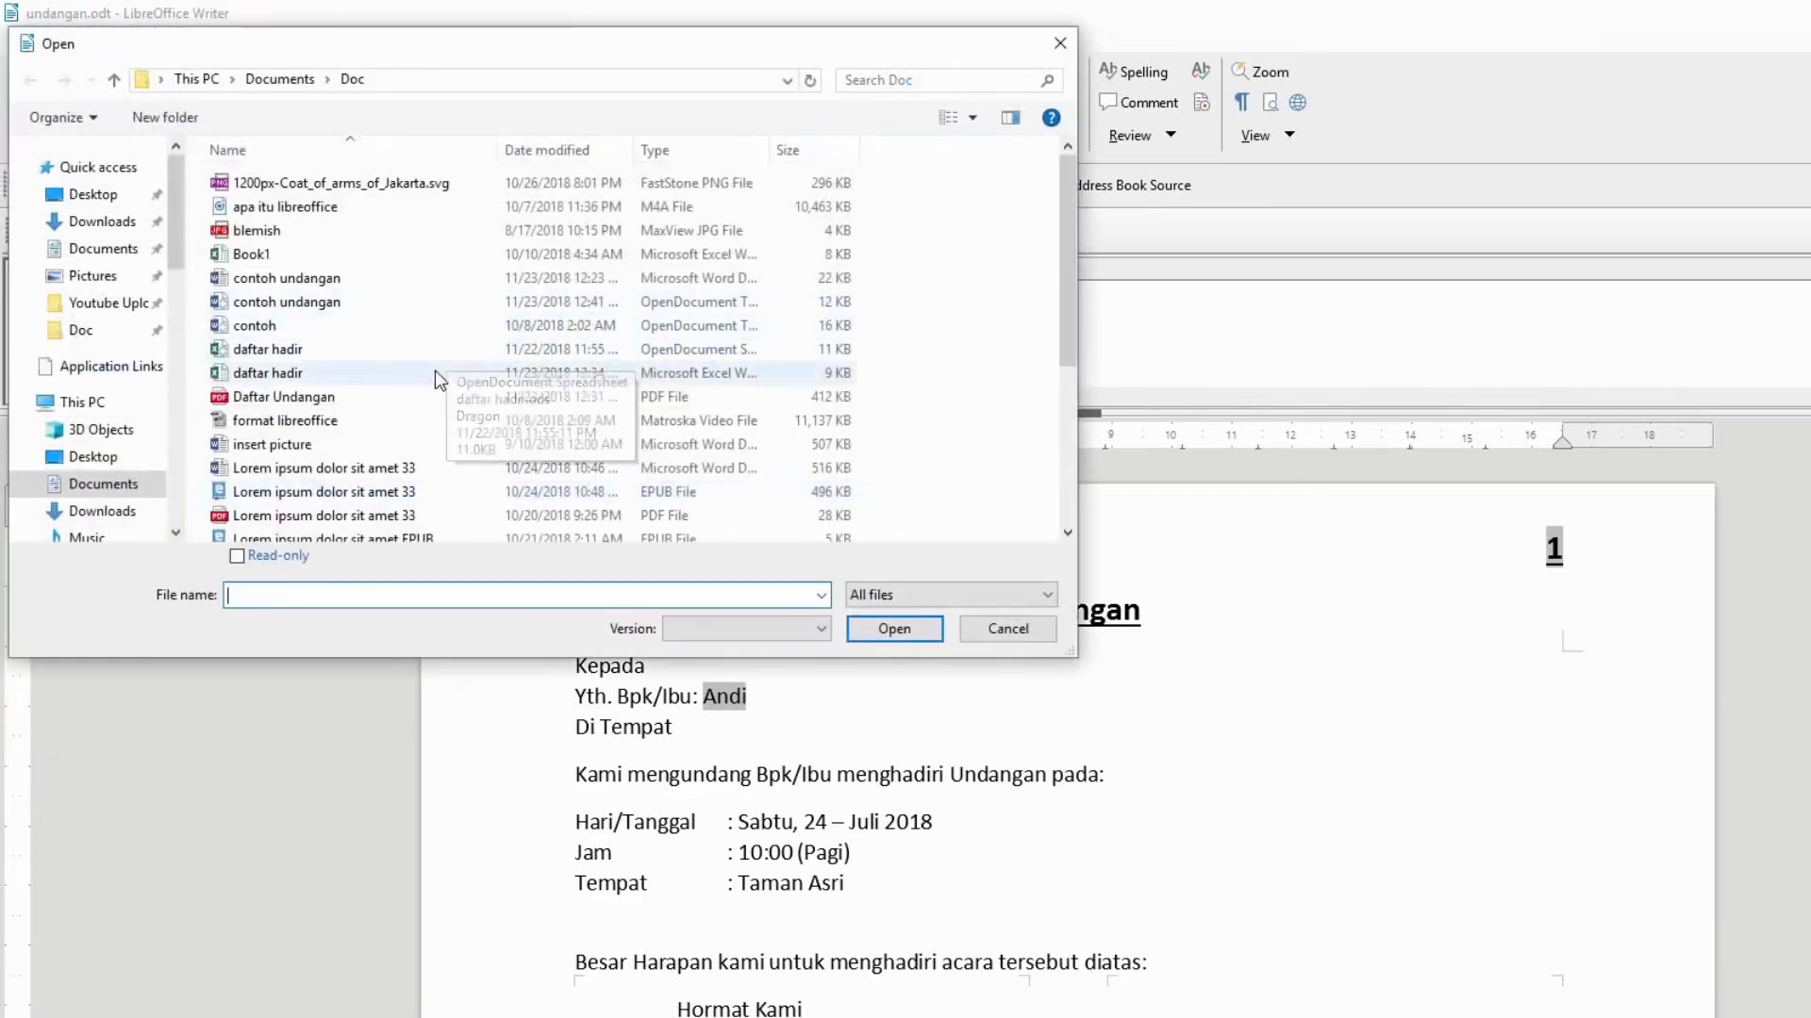
pyautogui.scroll(-4, 396, 387)
pyautogui.doubleClick(376, 459)
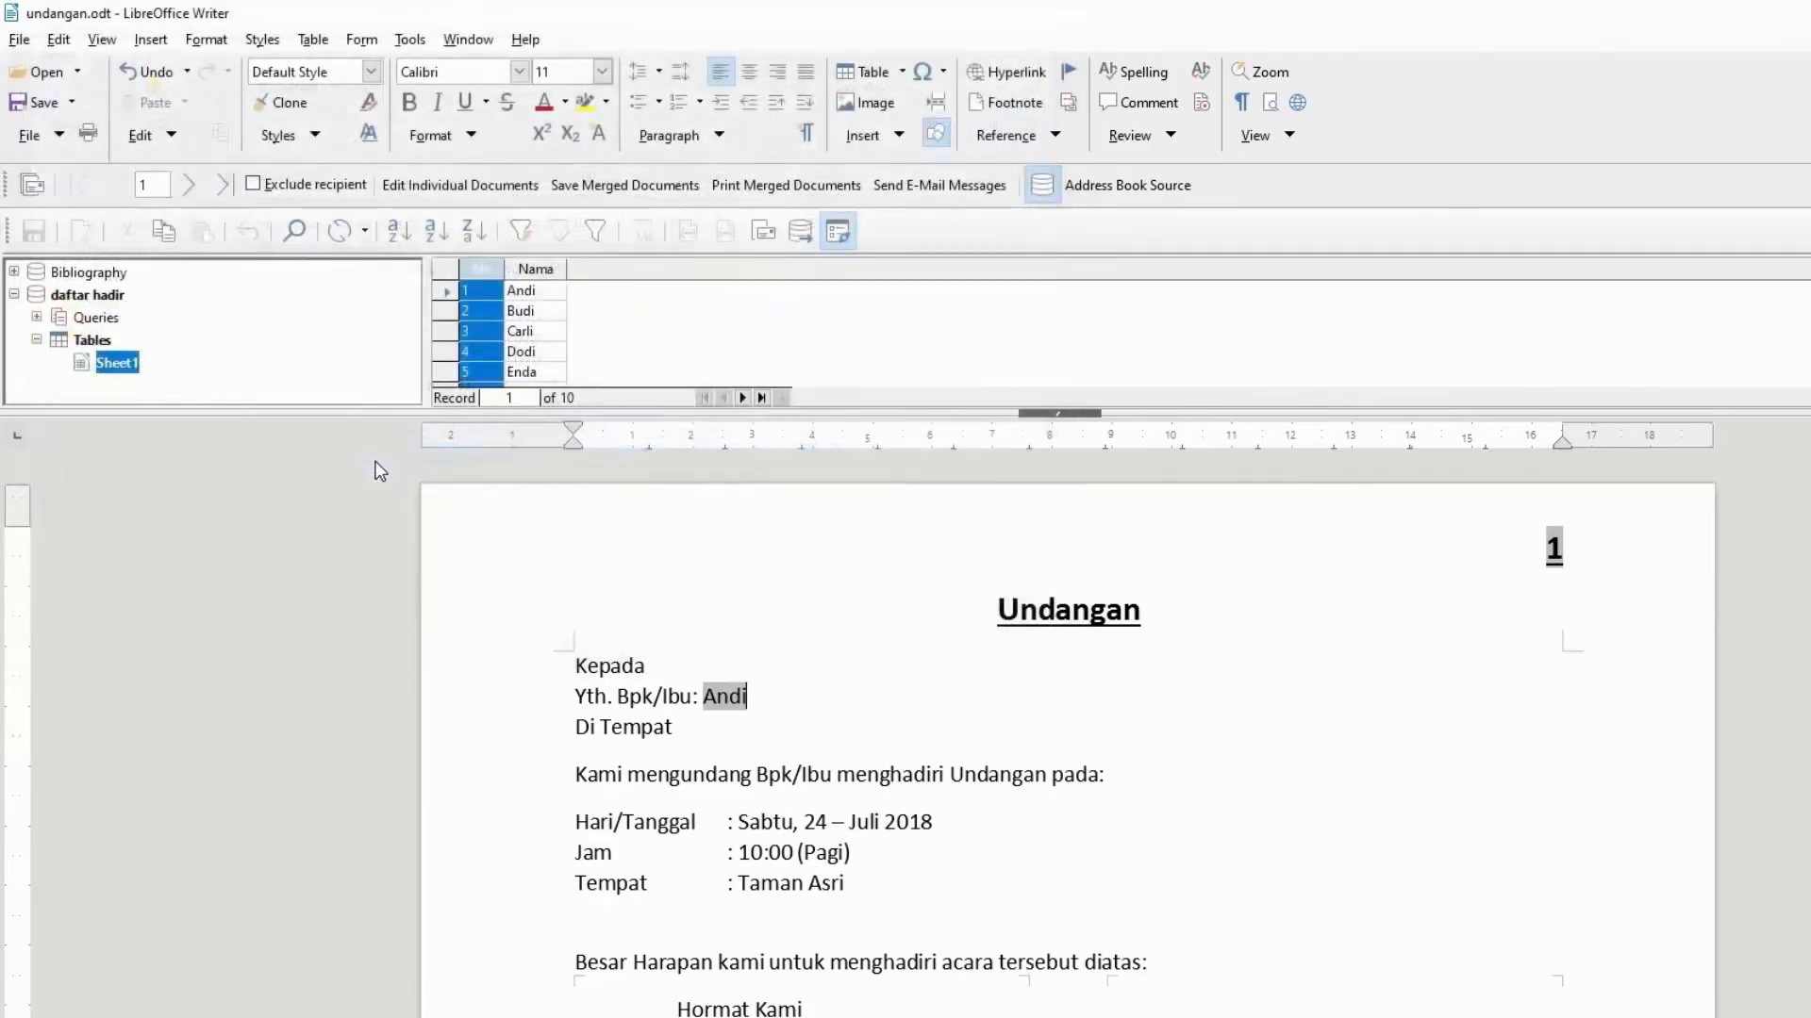
pyautogui.scroll(-3, 816, 697)
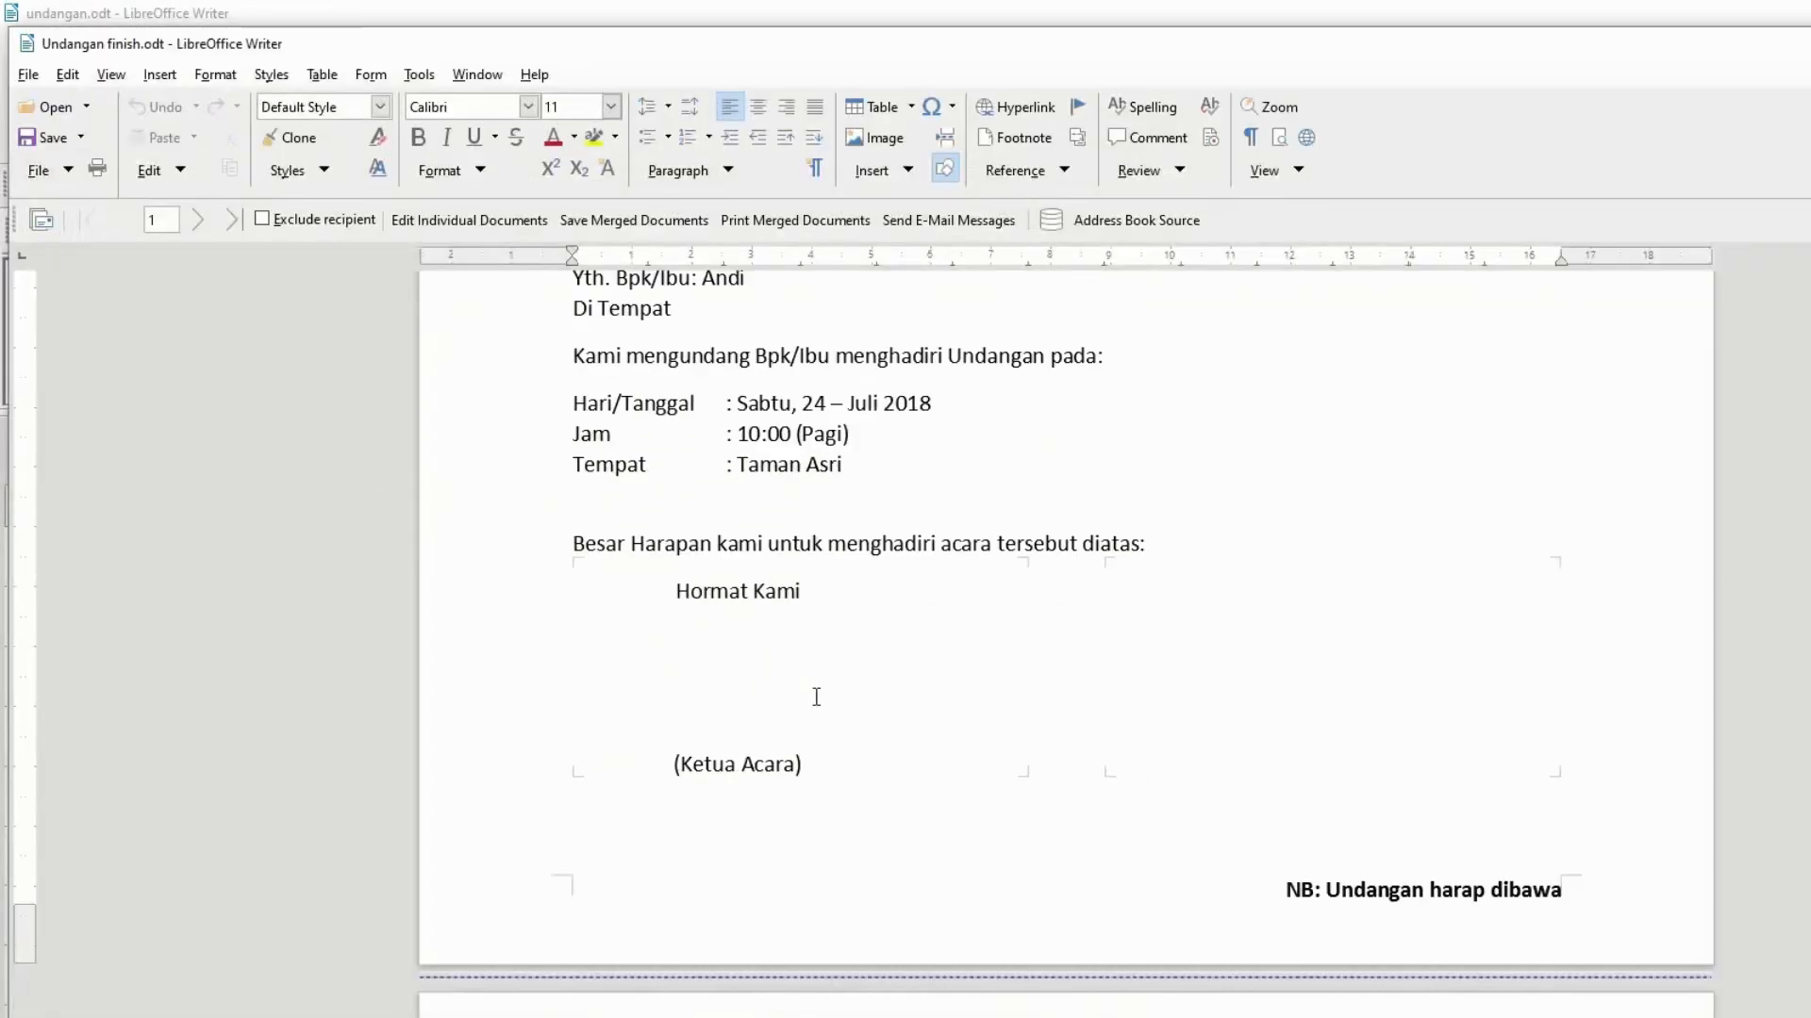
pyautogui.scroll(3, 817, 696)
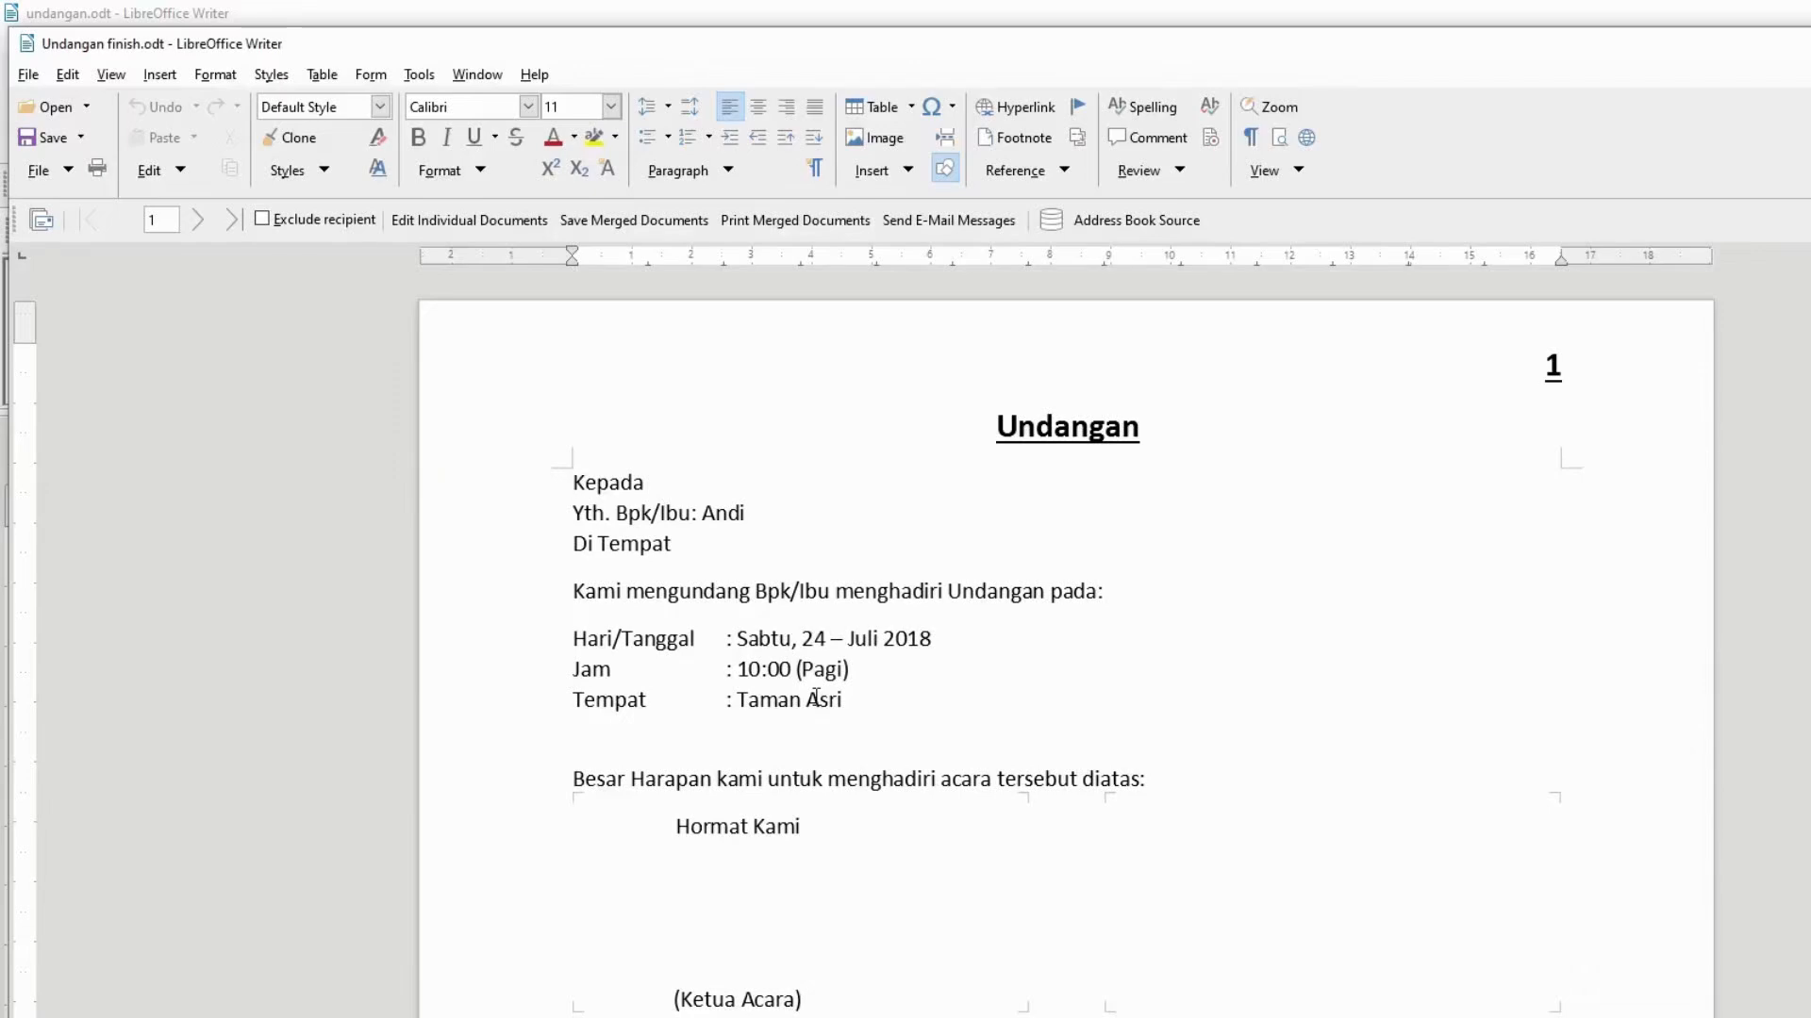
pyautogui.scroll(-1, 817, 697)
# Place the merged invitations side by side with the daftar hadir.ods spreadsheet and compare their numbers and names with the guest list.
pyautogui.moveTo(783, 43); pyautogui.dragTo(1, 272)
pyautogui.click(1467, 585)
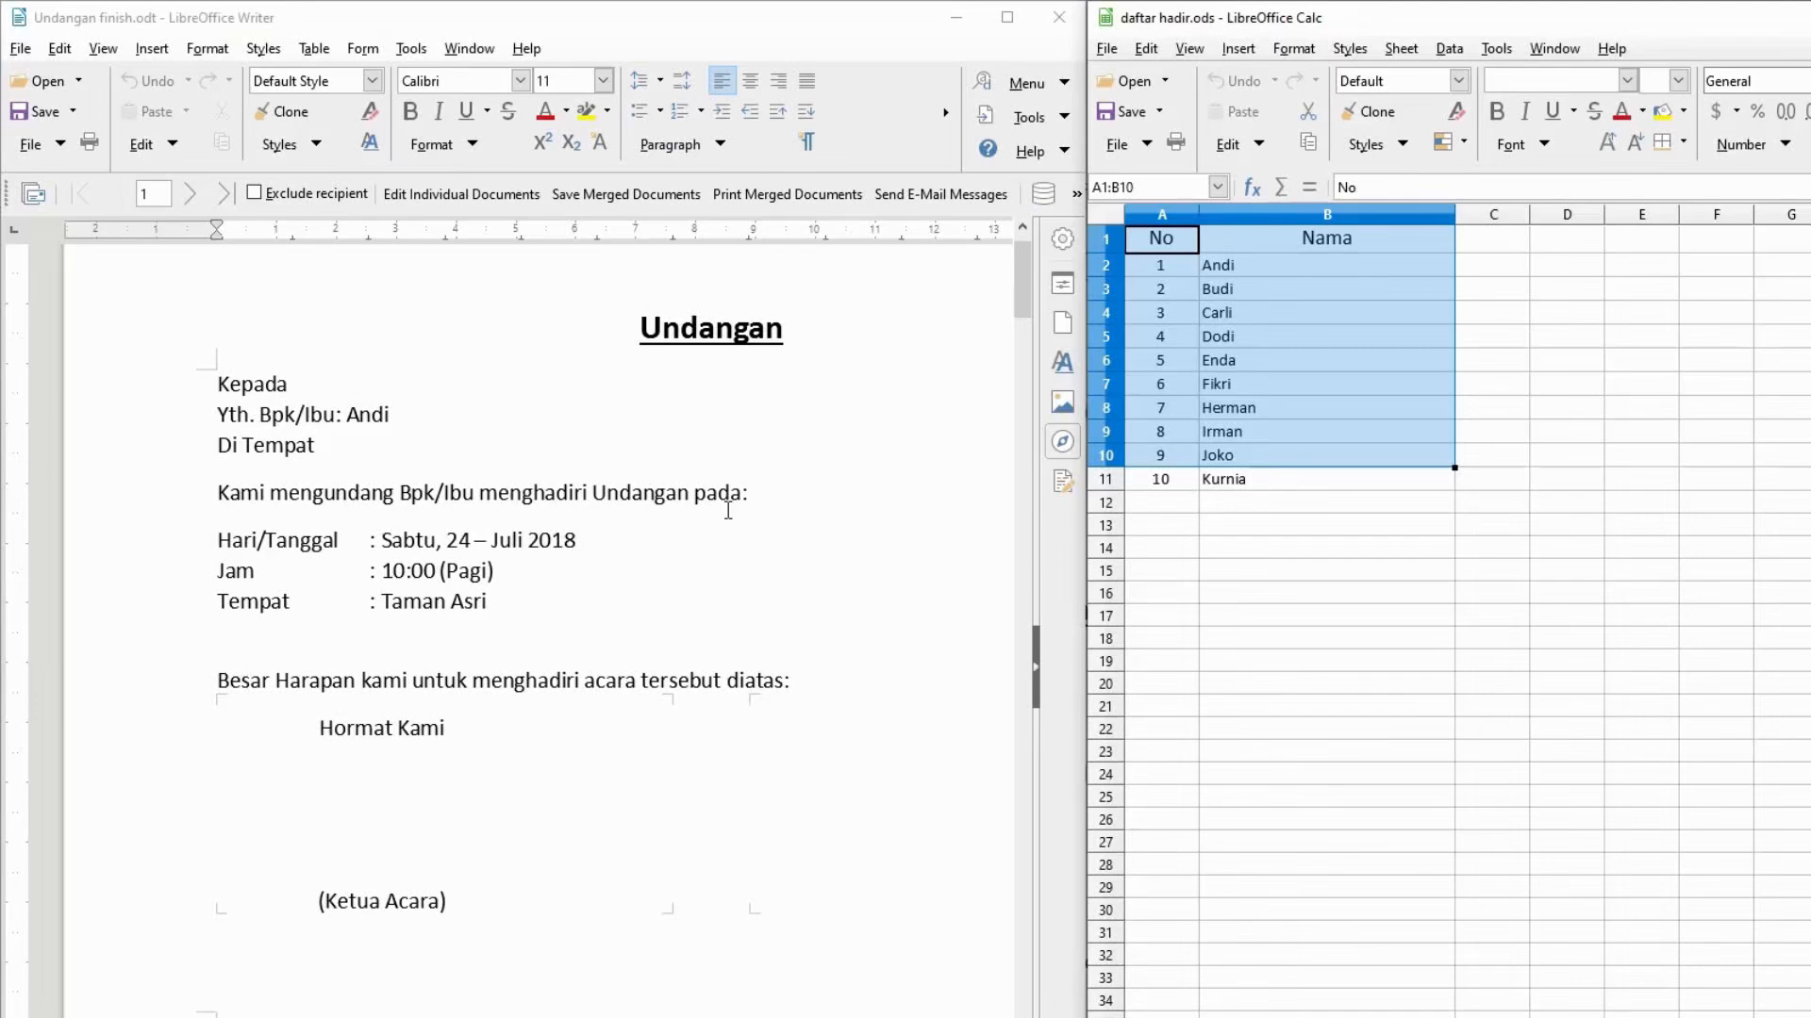
pyautogui.scroll(1, 728, 511)
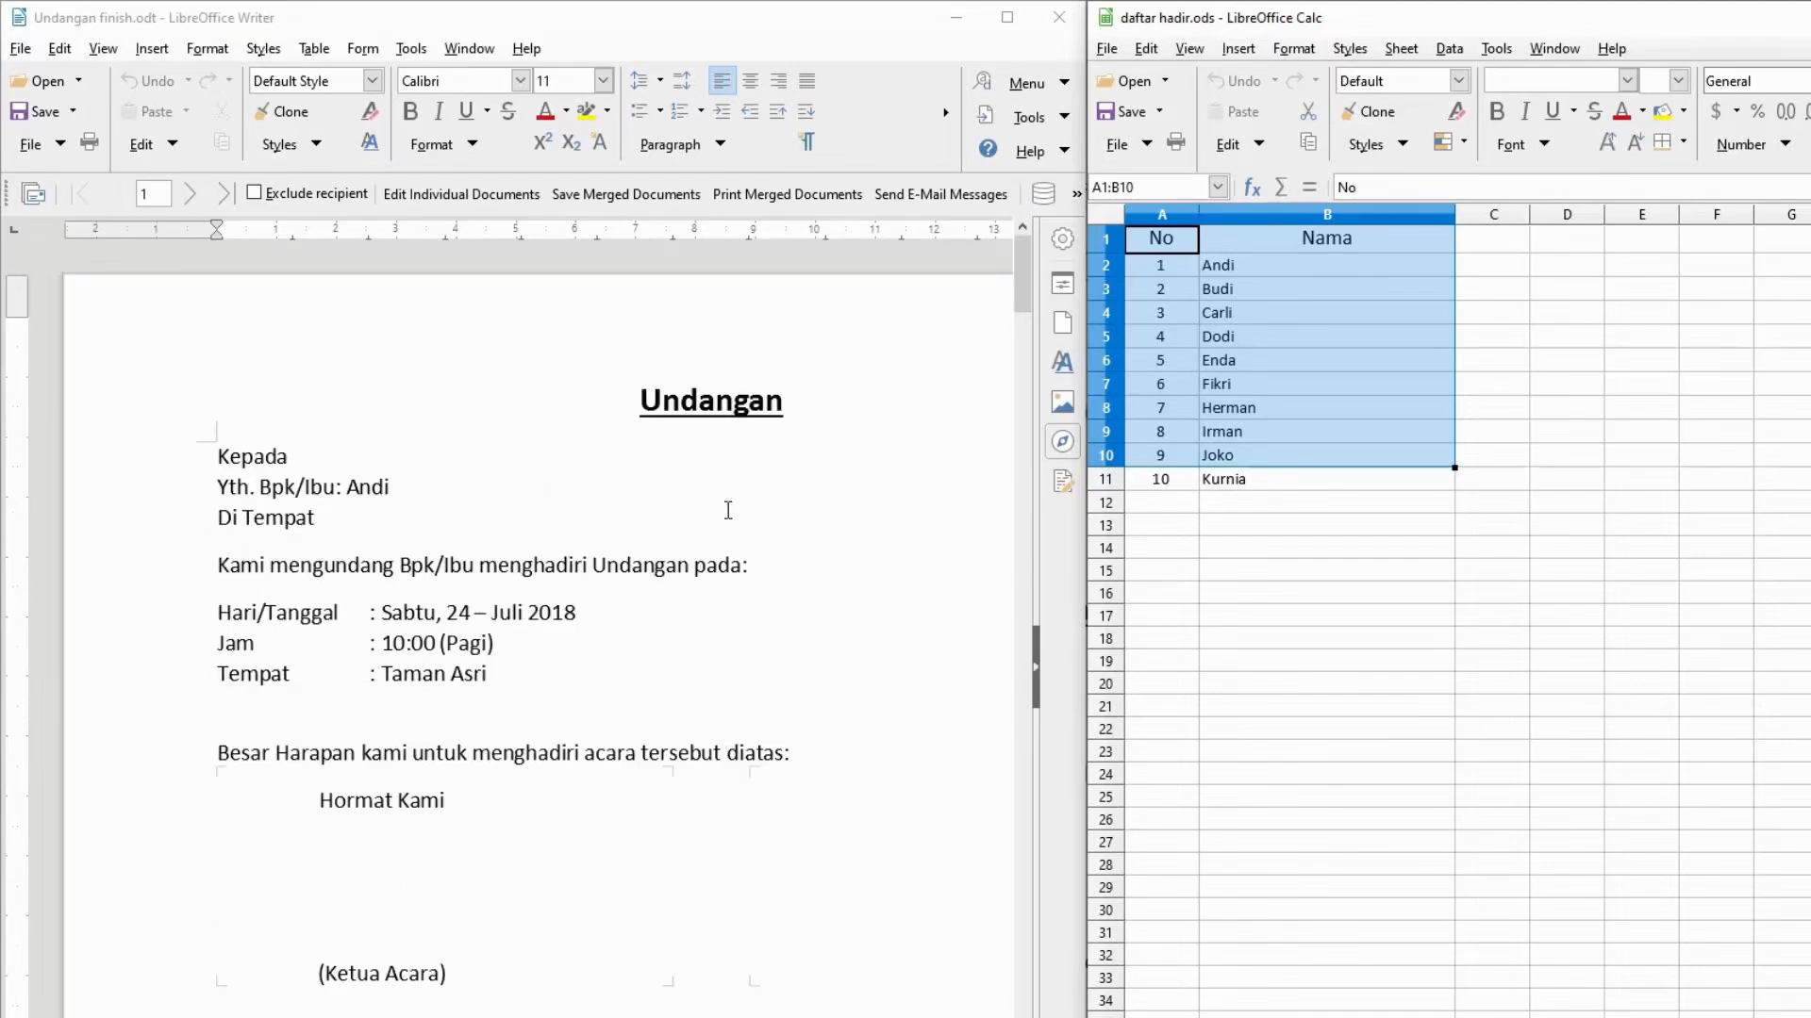
pyautogui.scroll(-4, 728, 510)
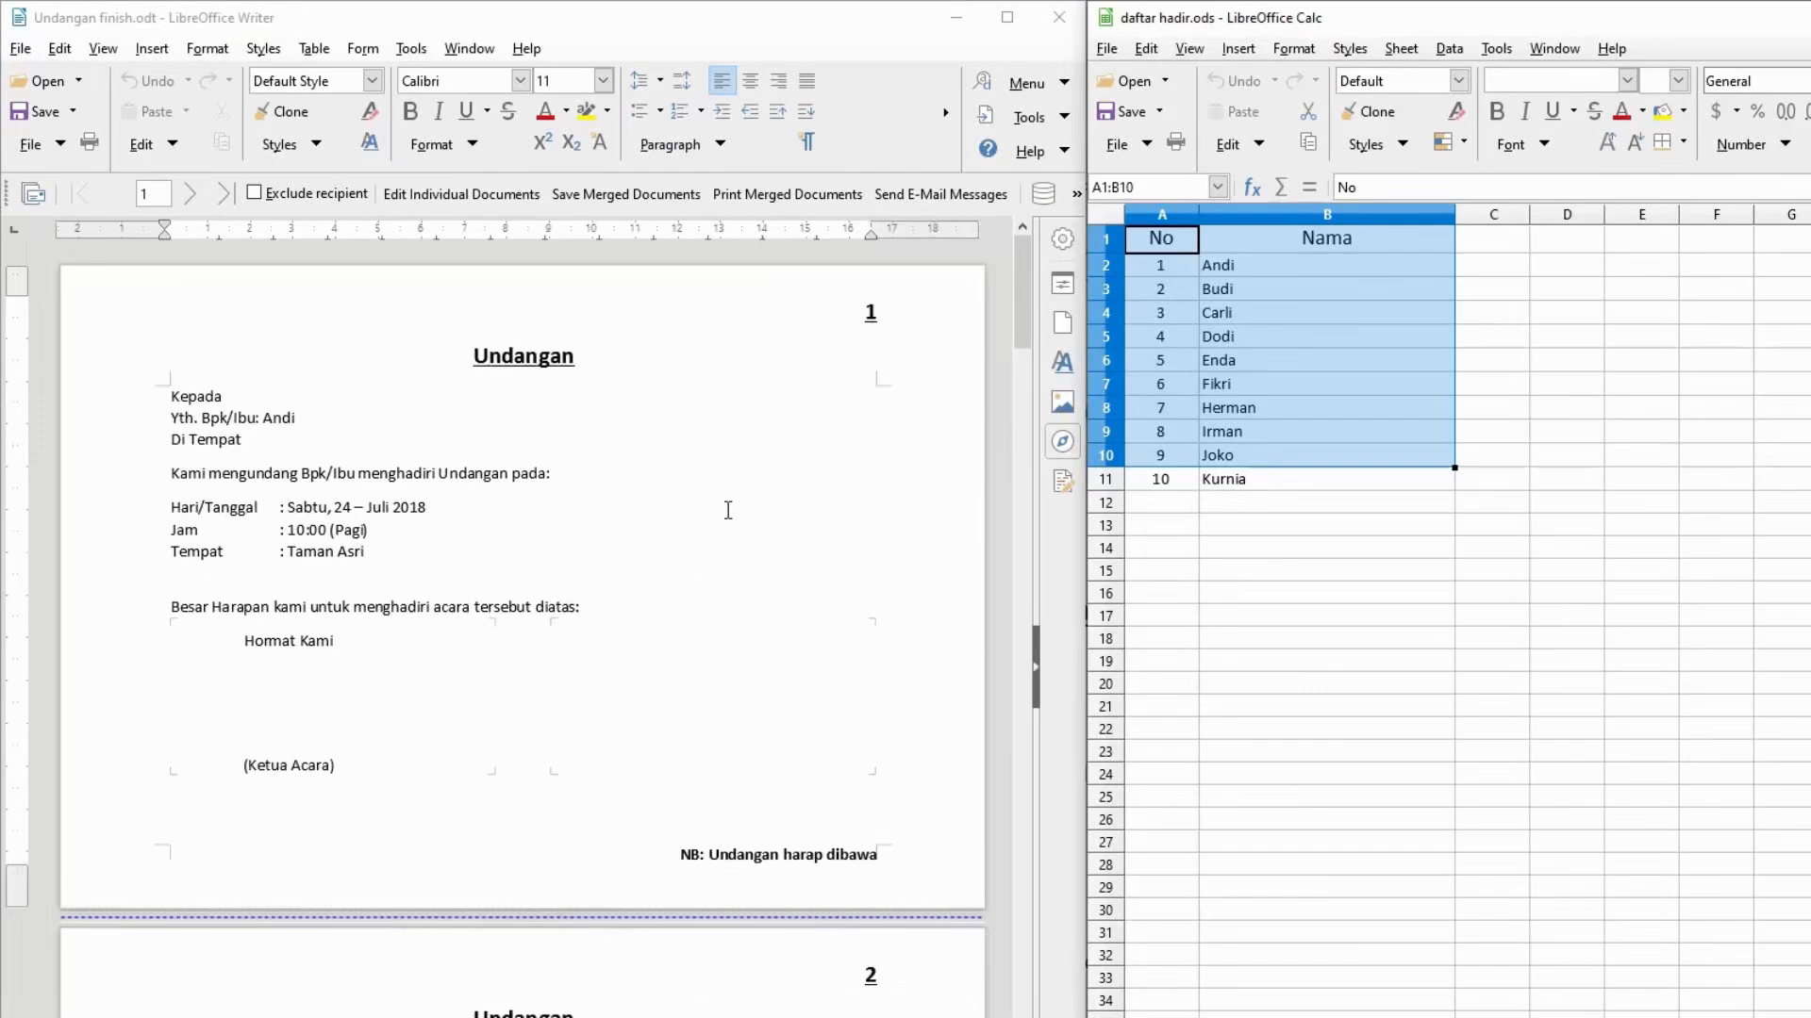
pyautogui.scroll(-5, 728, 511)
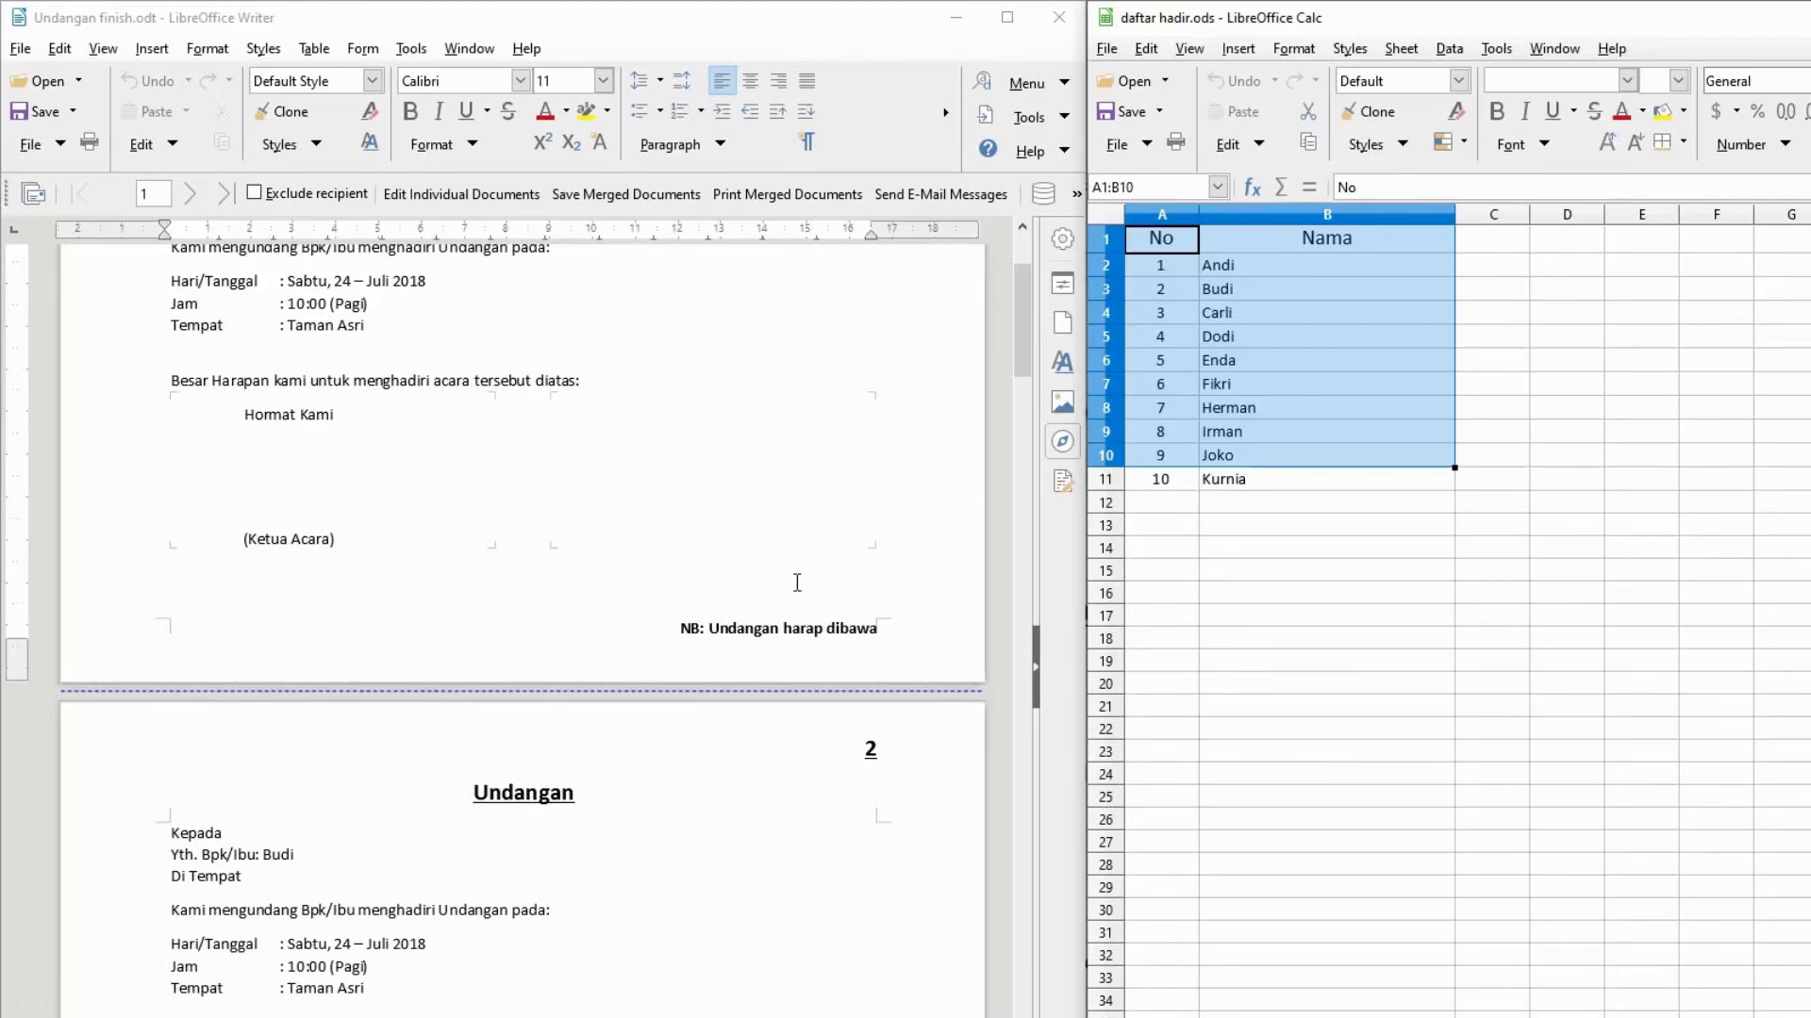
pyautogui.scroll(-4, 797, 583)
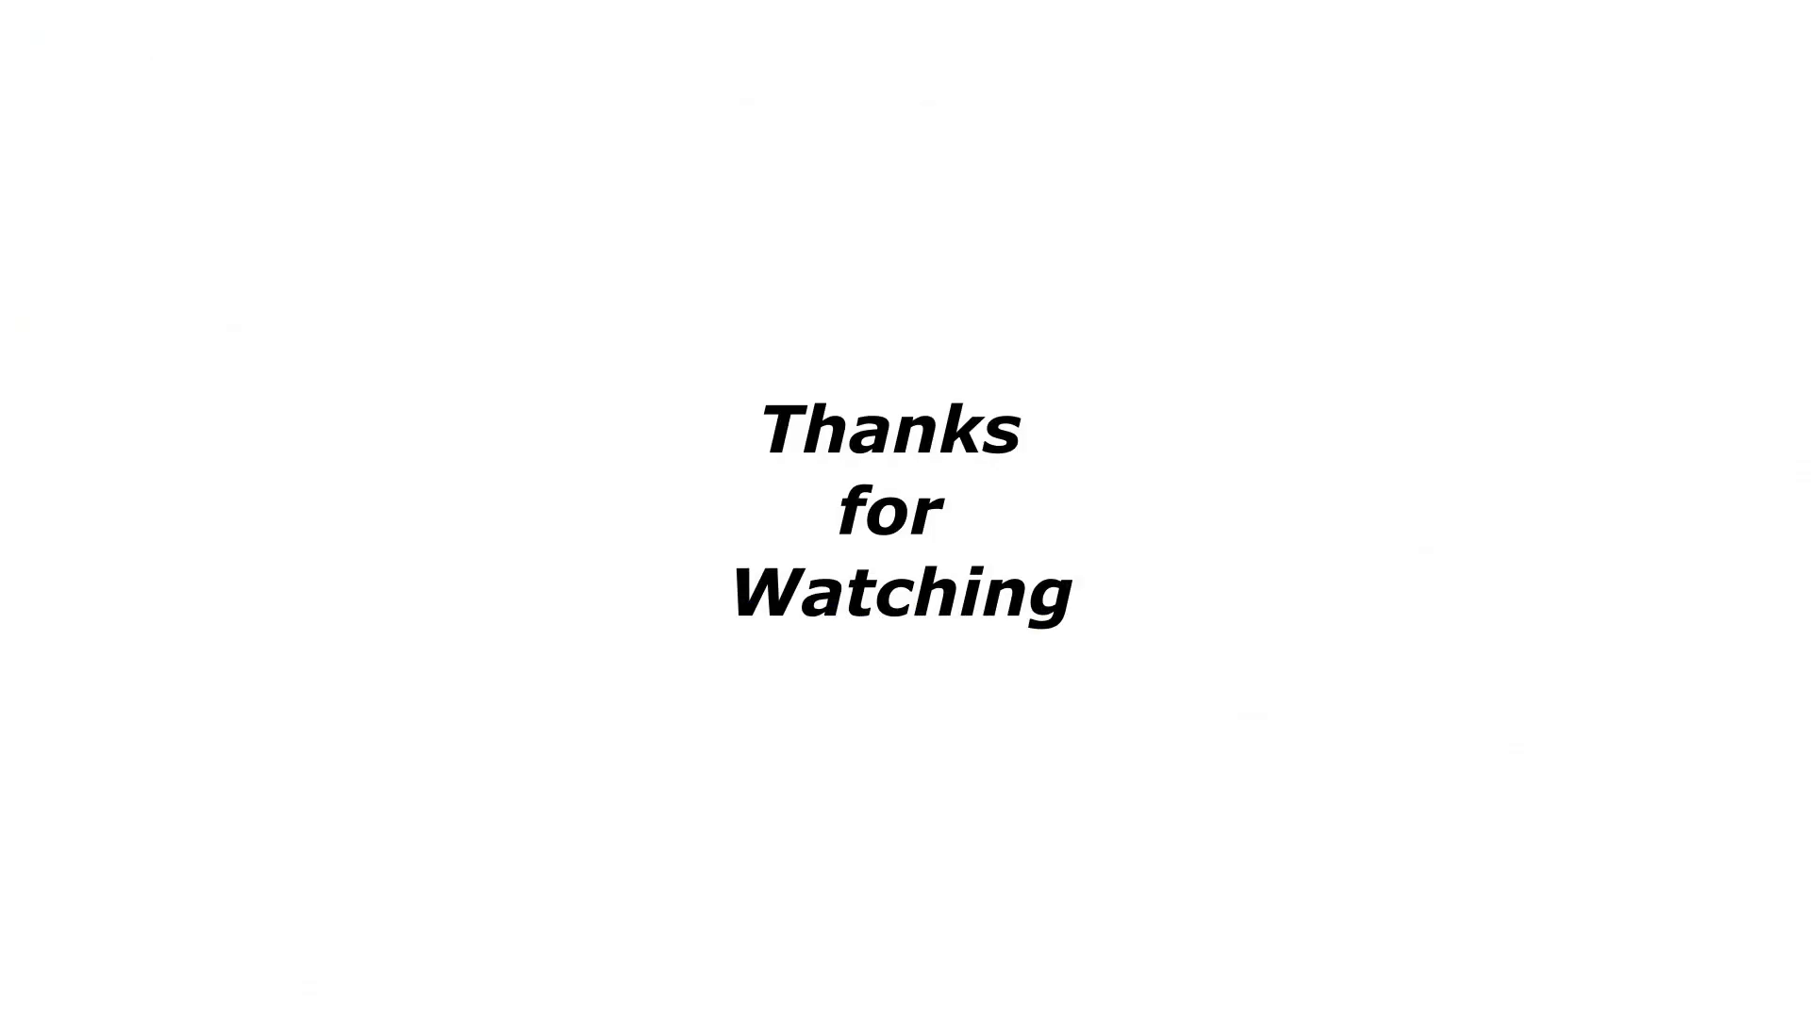